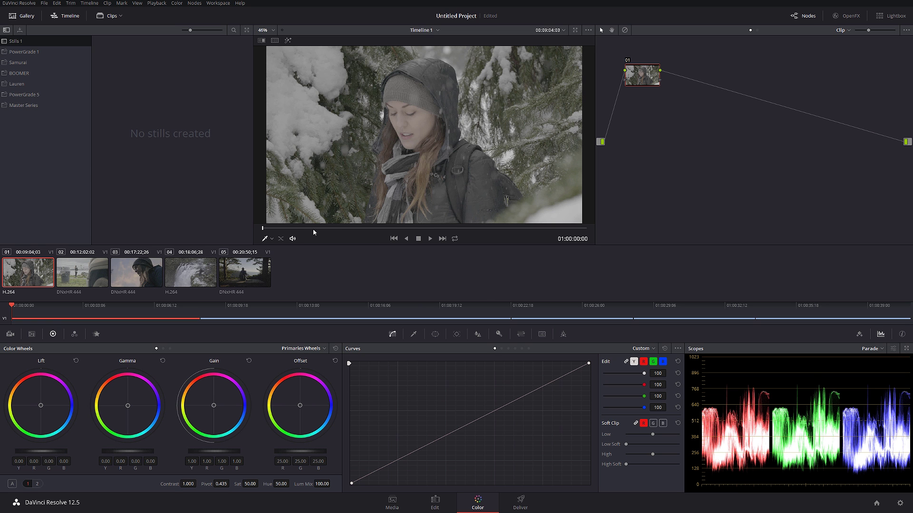
# Set the spatial noise reduction luma and chroma thresholds to 10 on the first clip's NR node
pyautogui.moveTo(344, 230); pyautogui.dragTo(559, 227)
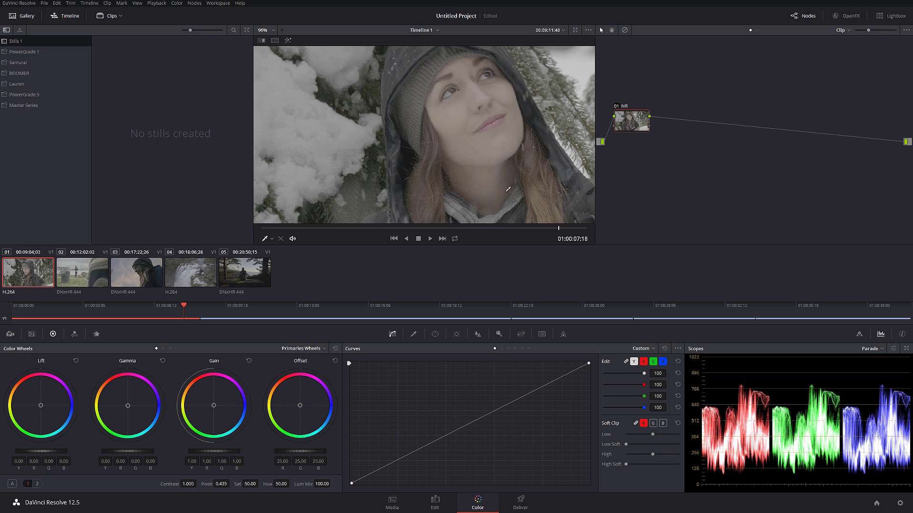
pyautogui.scroll(5, 478, 158)
pyautogui.scroll(4, 420, 151)
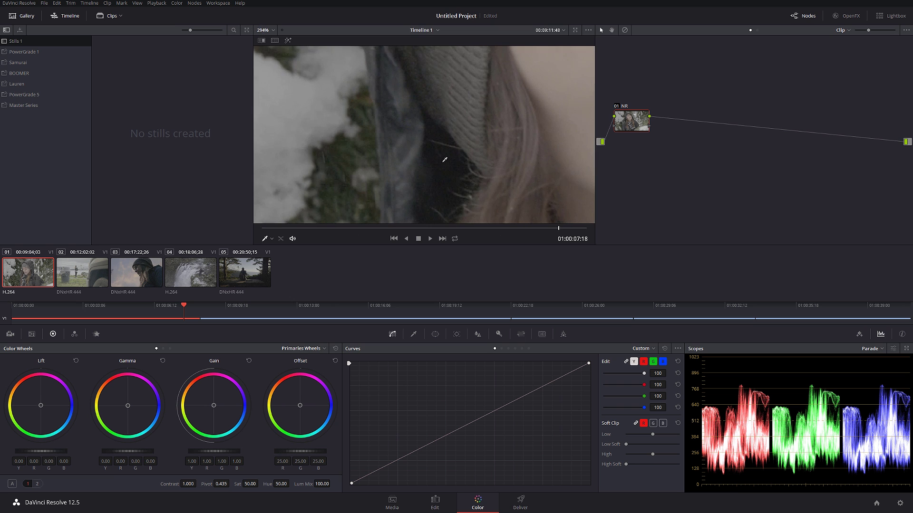
pyautogui.moveTo(554, 228); pyautogui.dragTo(565, 228)
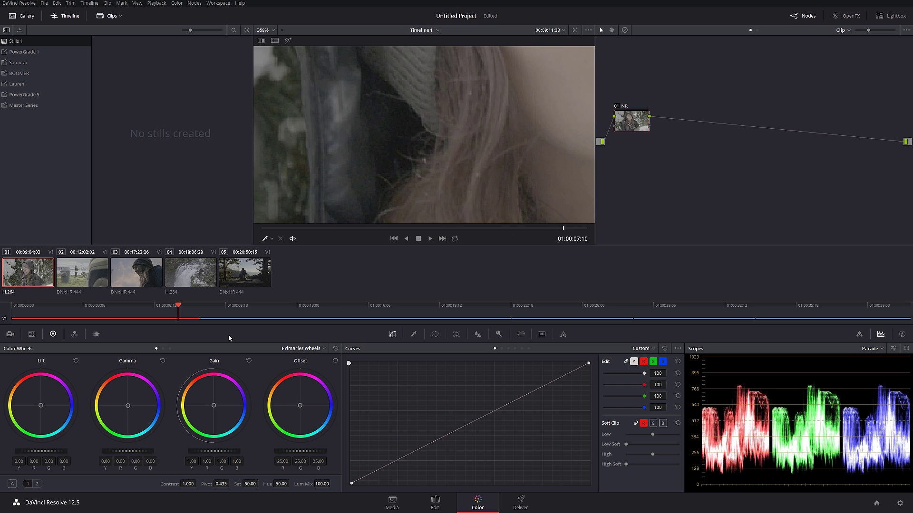
pyautogui.click(96, 335)
pyautogui.click(202, 420)
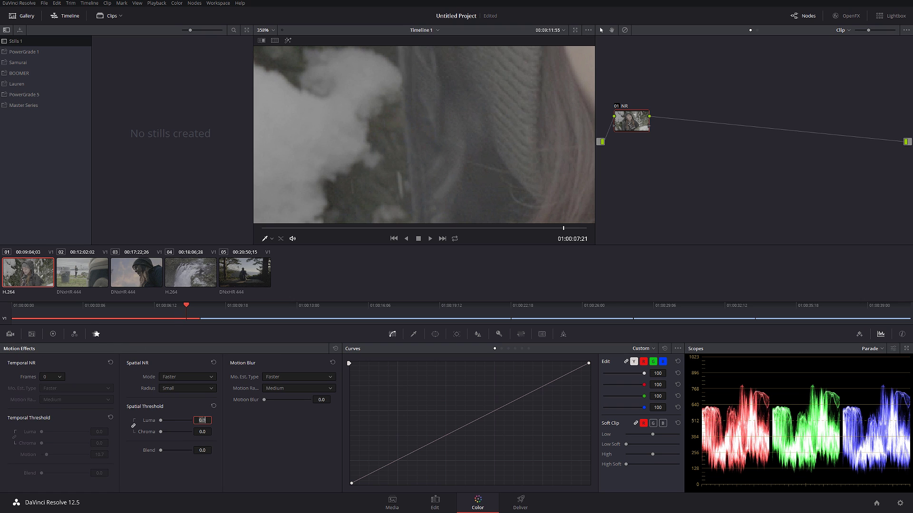
pyautogui.write('10')
pyautogui.press('Tab')
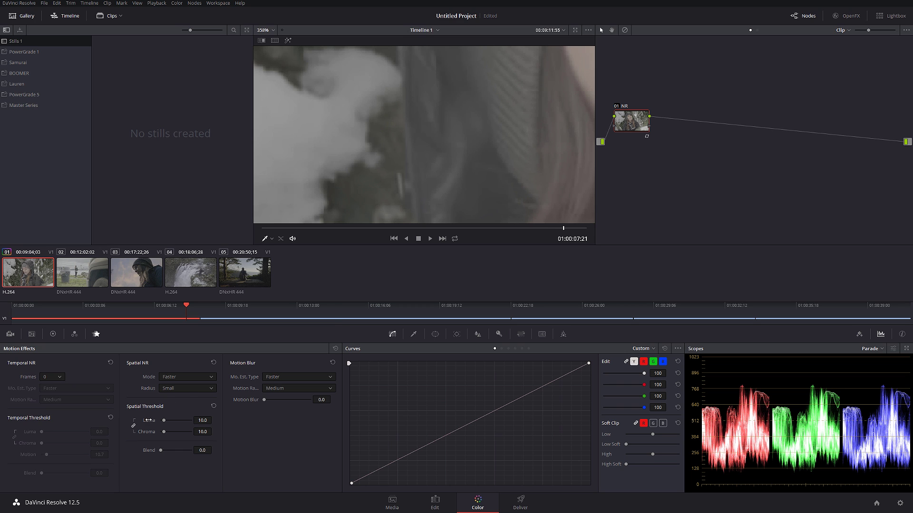
# Unlink the spatial luma and chroma thresholds, set luma to 2, and check the result on the skin
pyautogui.click(196, 420)
pyautogui.write('2')
pyautogui.press('Return')
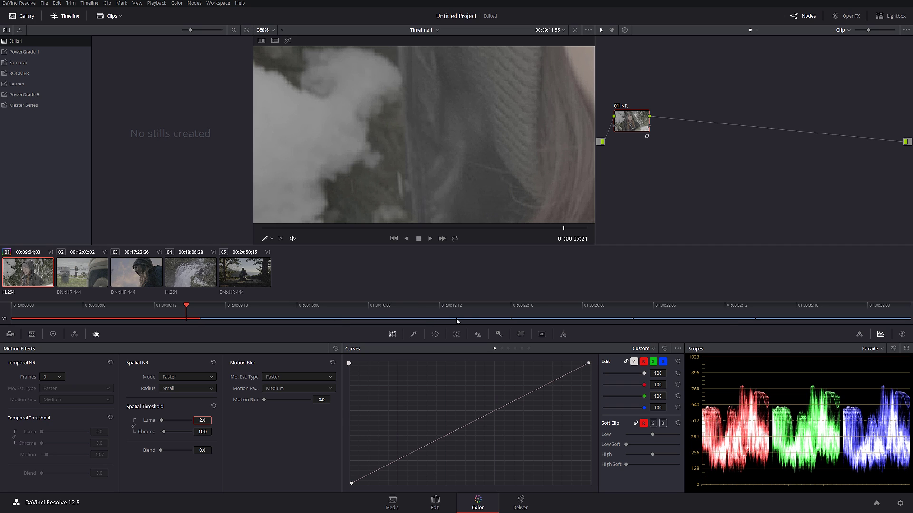
pyautogui.click(602, 233)
pyautogui.moveTo(430, 141); pyautogui.dragTo(453, 177)
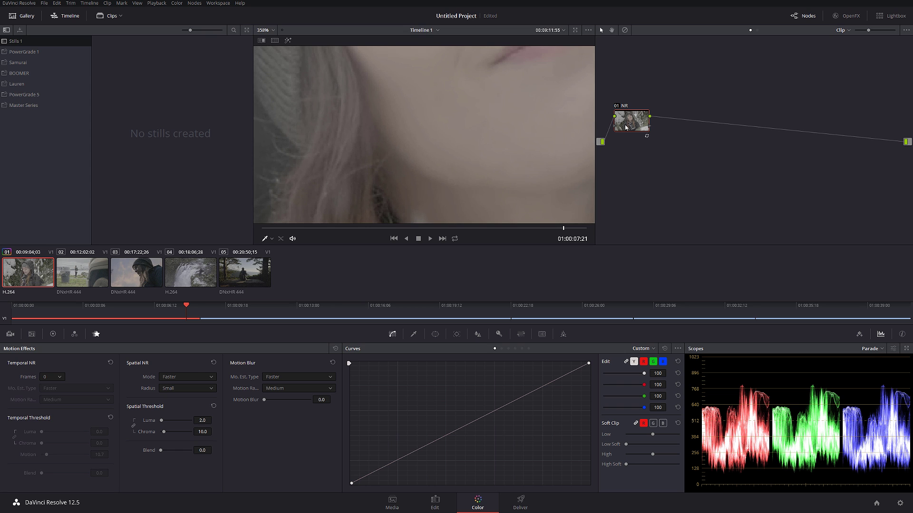
pyautogui.hotkey('shift', 'z')
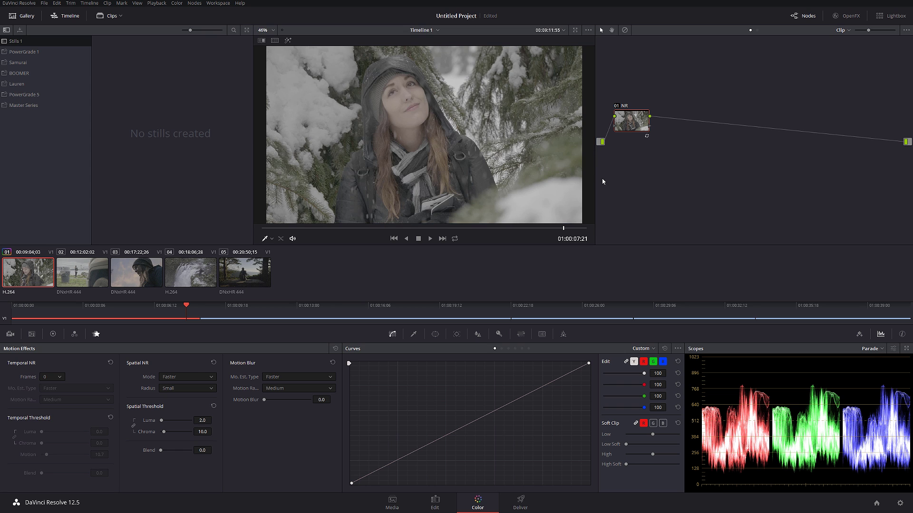
# Add a serial node after the NR node and apply the Nottingham 3D LUT from the Film Looks collection
pyautogui.hotkey('alt', 's')
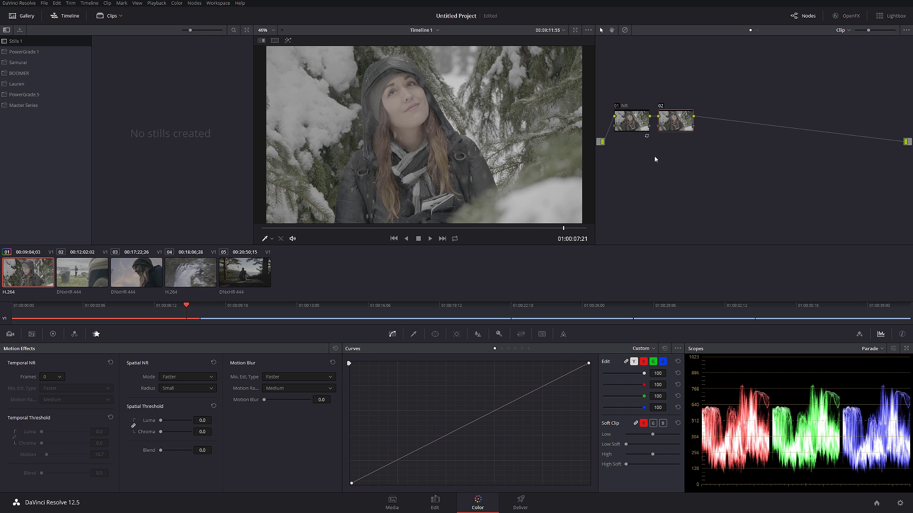
pyautogui.rightClick(676, 123)
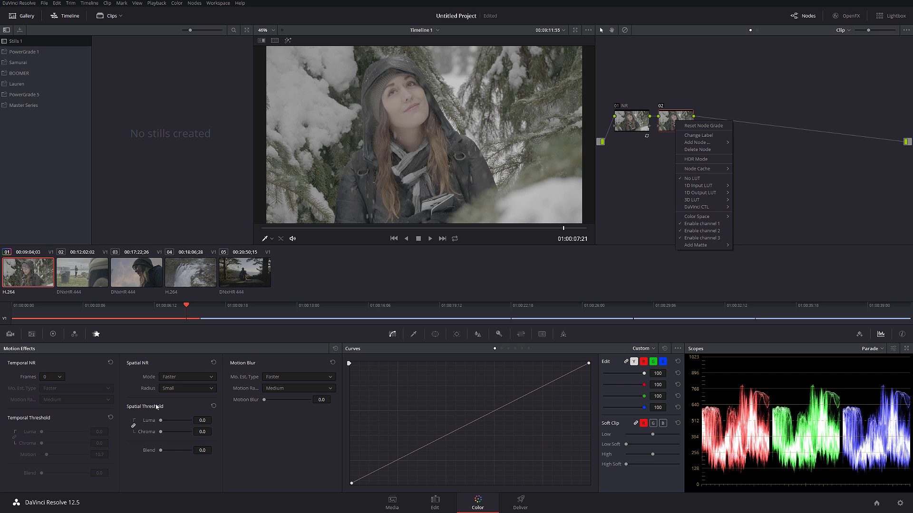
pyautogui.moveTo(713, 202)
pyautogui.moveTo(776, 254)
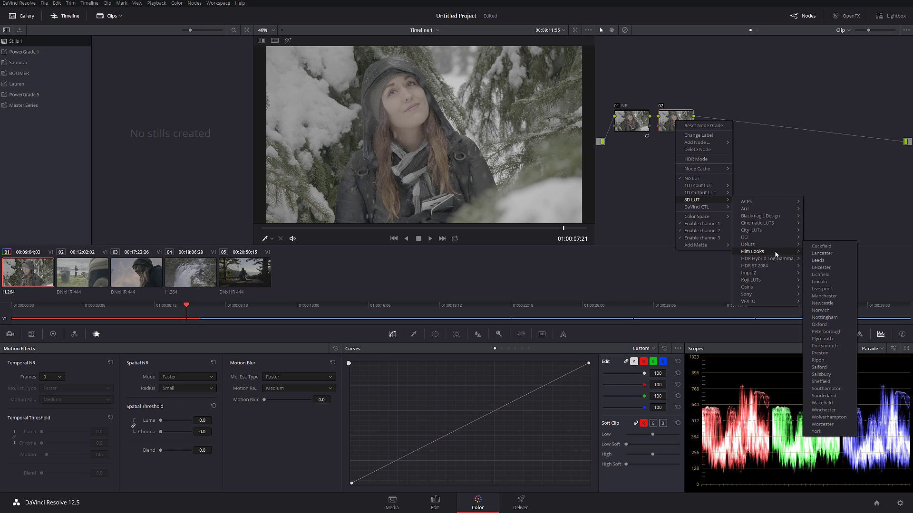
pyautogui.click(836, 317)
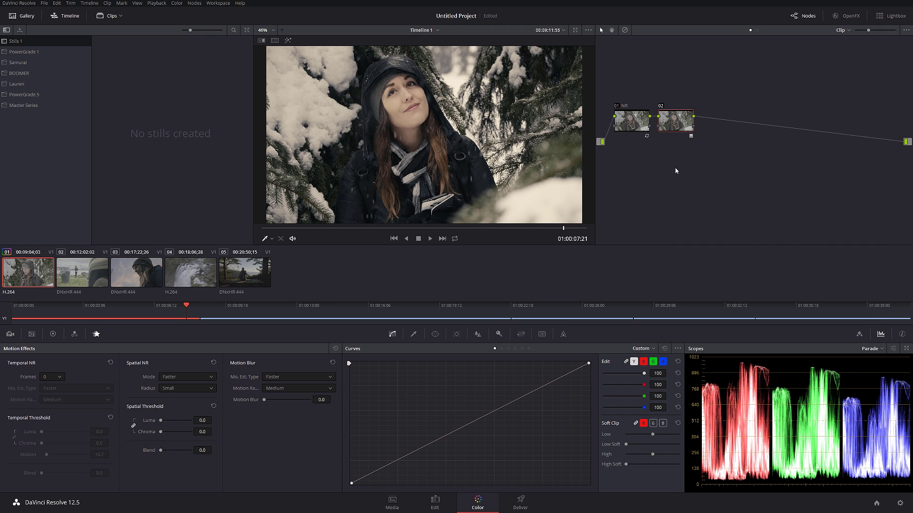
# Place the node carrying the LUT at the end of the node graph and label it LUT
pyautogui.moveTo(678, 124); pyautogui.dragTo(880, 125)
pyautogui.rightClick(881, 125)
pyautogui.click(887, 144)
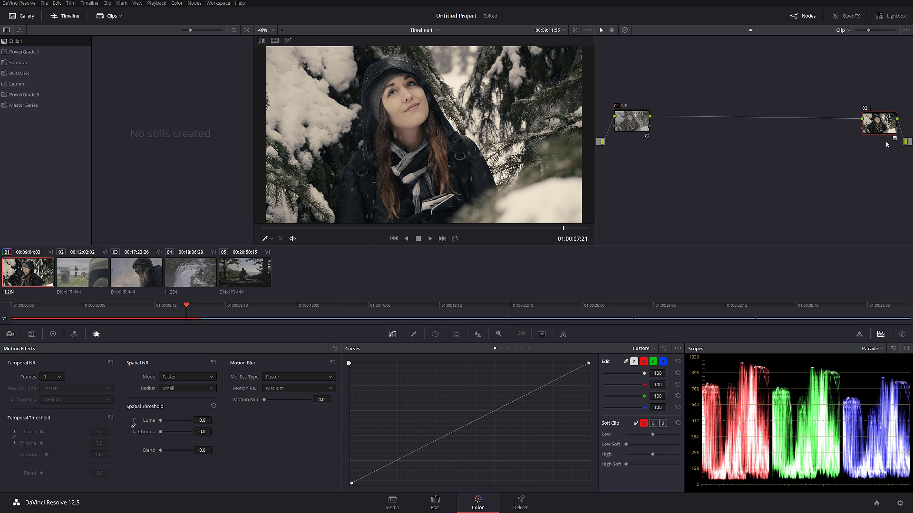
pyautogui.write('LUT')
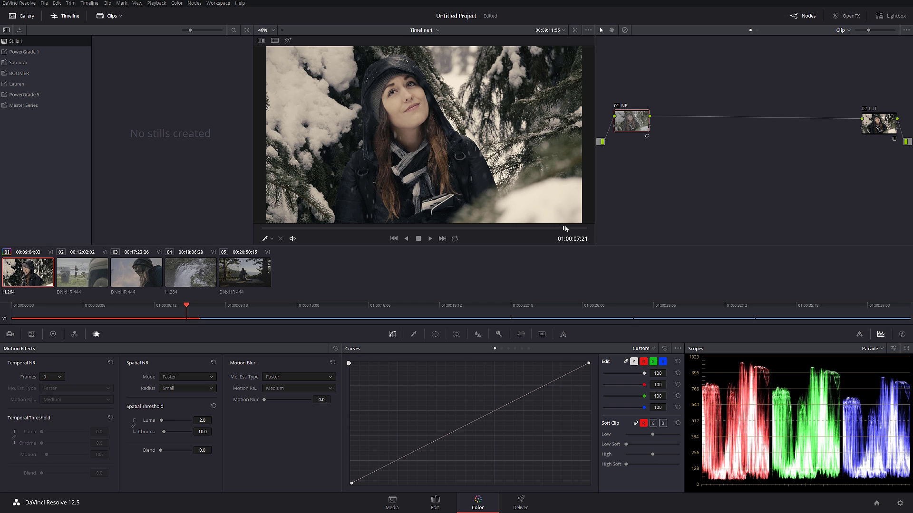
# Insert a serial node after the NR node and label it Exposure
pyautogui.hotkey('shift', 's')
pyautogui.rightClick(670, 121)
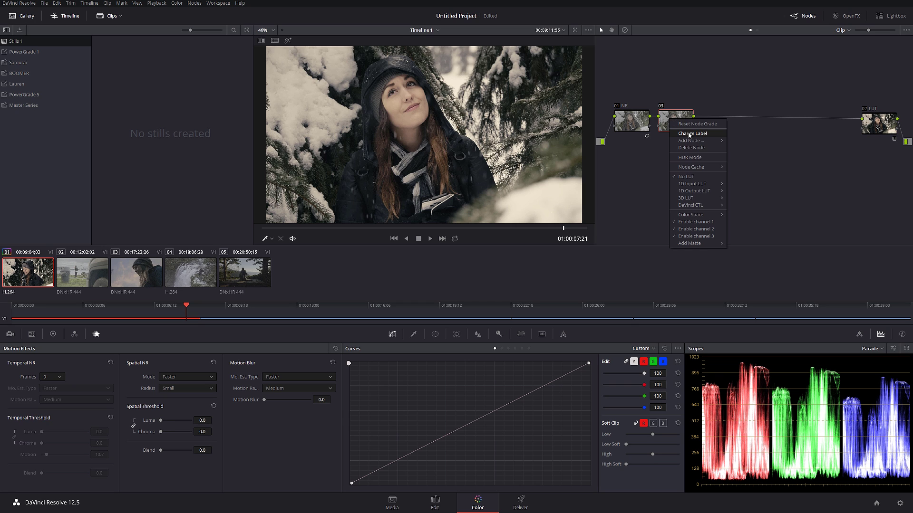
pyautogui.click(689, 136)
pyautogui.write('Exposure')
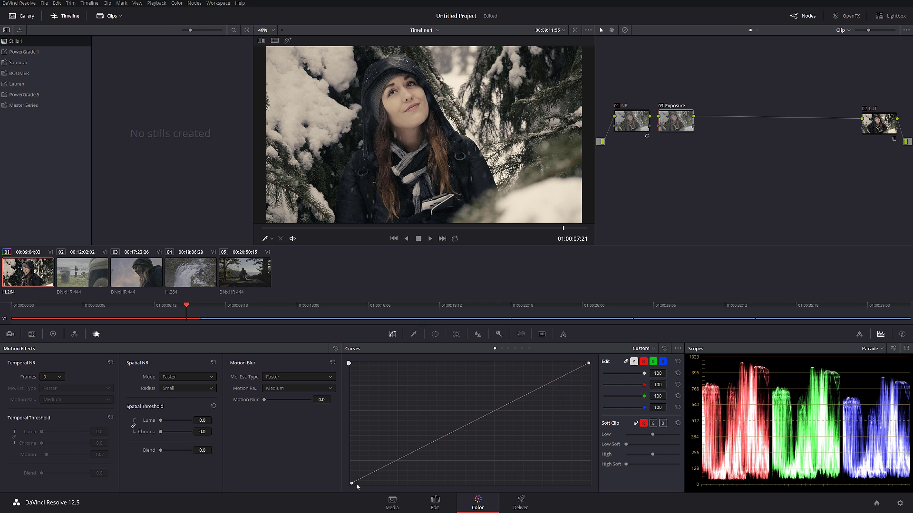
# Raise the black point and lower the white point of the Exposure node's custom curve, and compare with the grade bypassed
pyautogui.moveTo(352, 484); pyautogui.dragTo(340, 471)
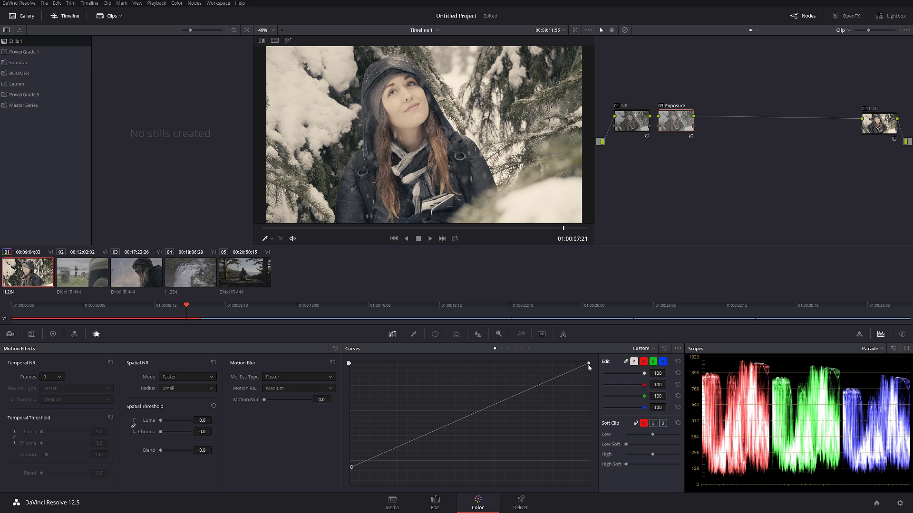
pyautogui.moveTo(589, 363); pyautogui.dragTo(592, 386)
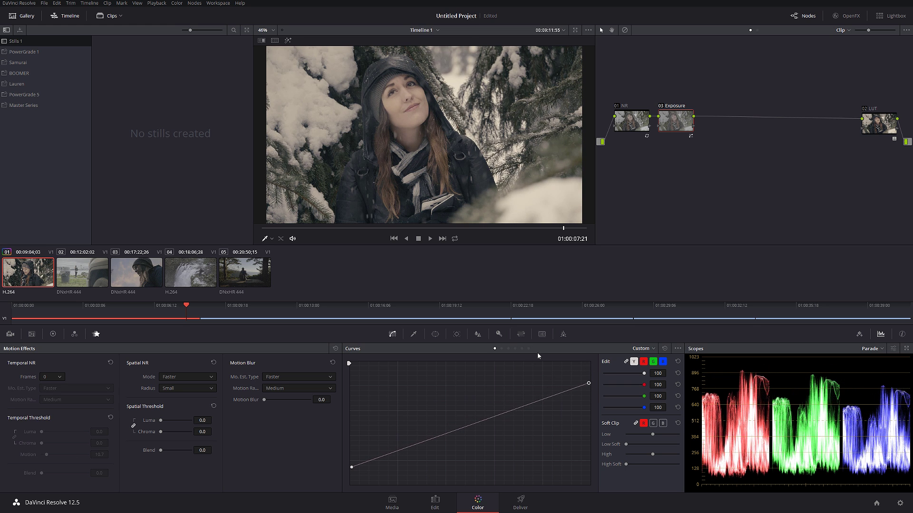
pyautogui.hotkey('alt', 'd')
pyautogui.hotkey('alt', 'd')
pyautogui.hotkey('alt', 'd')
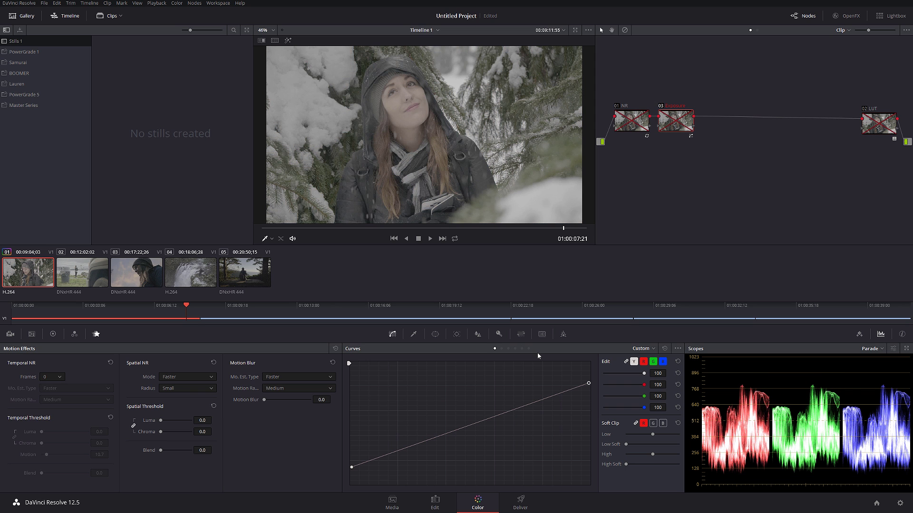
pyautogui.hotkey('alt', 'd')
# Add a serial node after the Exposure node and label it Saturation
pyautogui.hotkey('alt', 's')
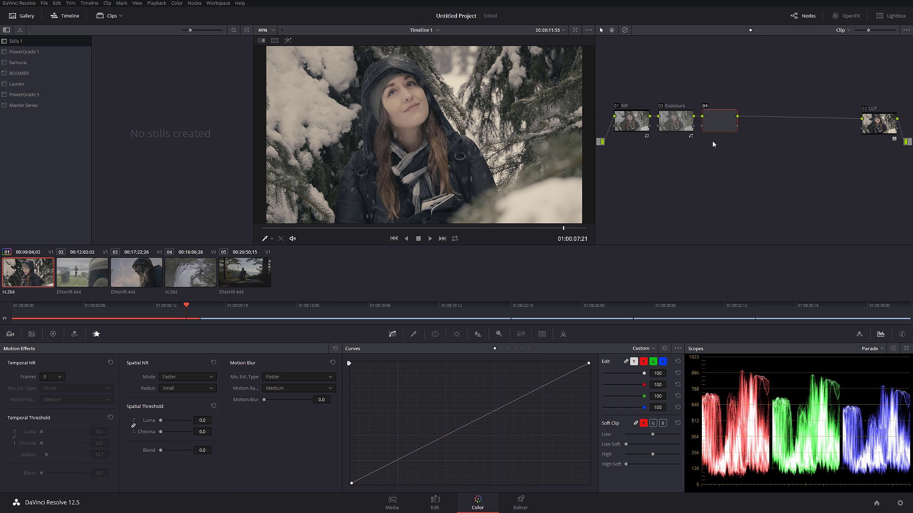
pyautogui.rightClick(718, 123)
pyautogui.click(747, 140)
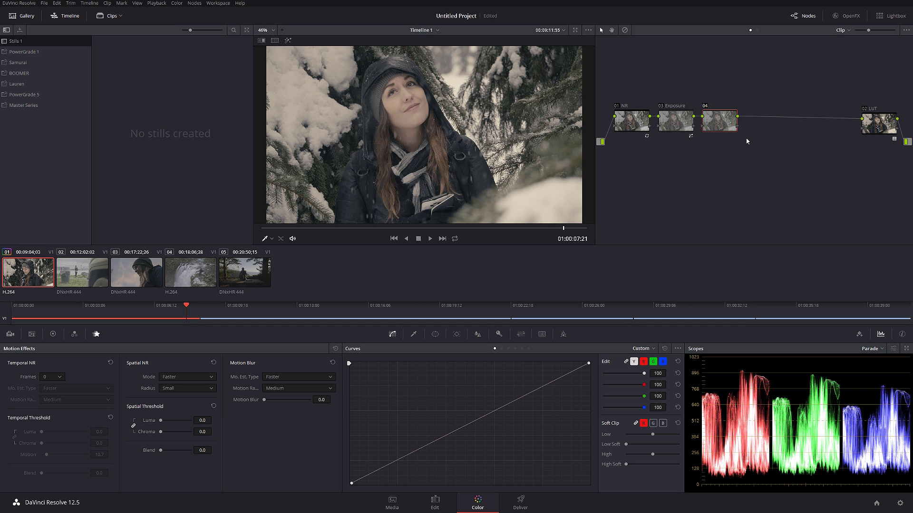
pyautogui.write('Saturation')
pyautogui.press('Return')
# On the Saturation node, set red in Red Output, green in Green Output and blue in Blue Output to 2.00 in the RGB Mixer
pyautogui.click(676, 124)
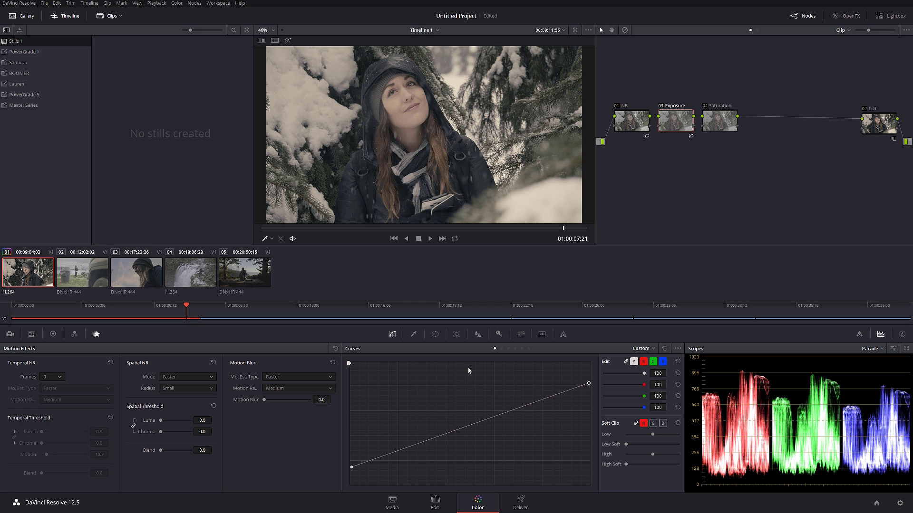
pyautogui.click(719, 120)
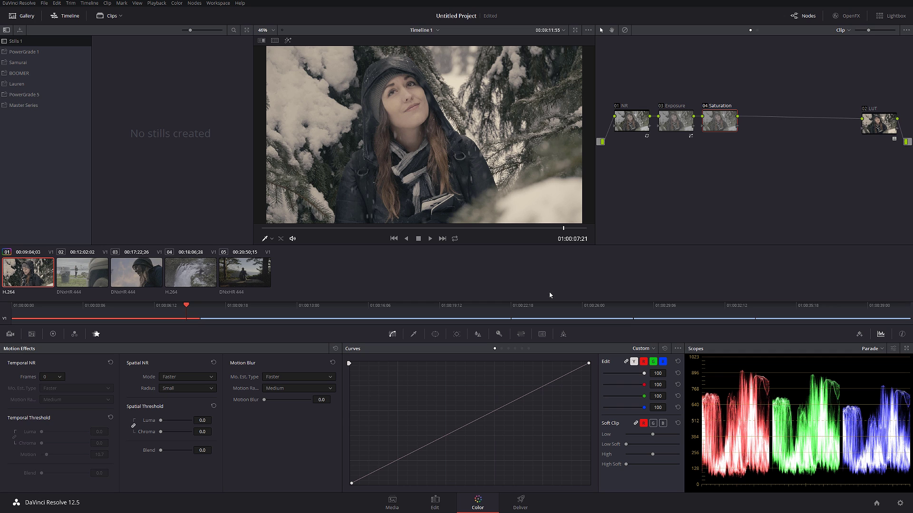
pyautogui.click(74, 335)
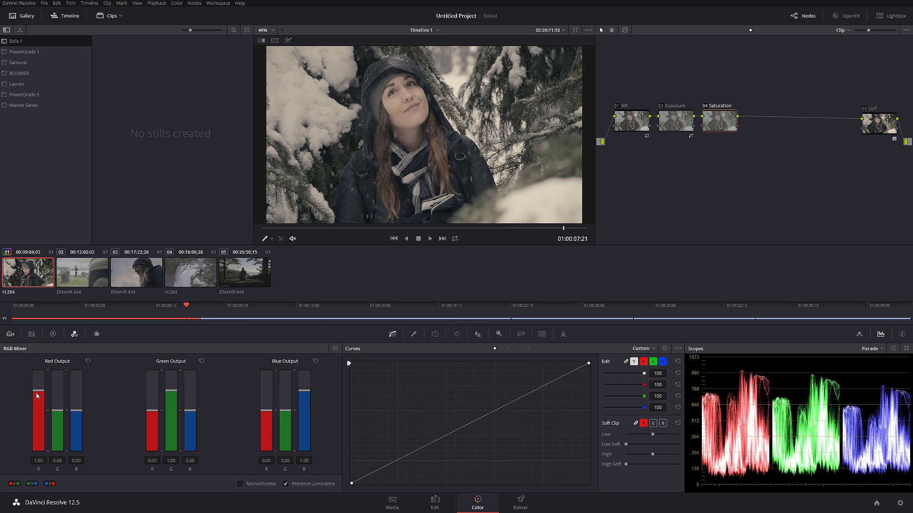
pyautogui.moveTo(39, 391); pyautogui.dragTo(38, 371)
pyautogui.moveTo(172, 391); pyautogui.dragTo(171, 371)
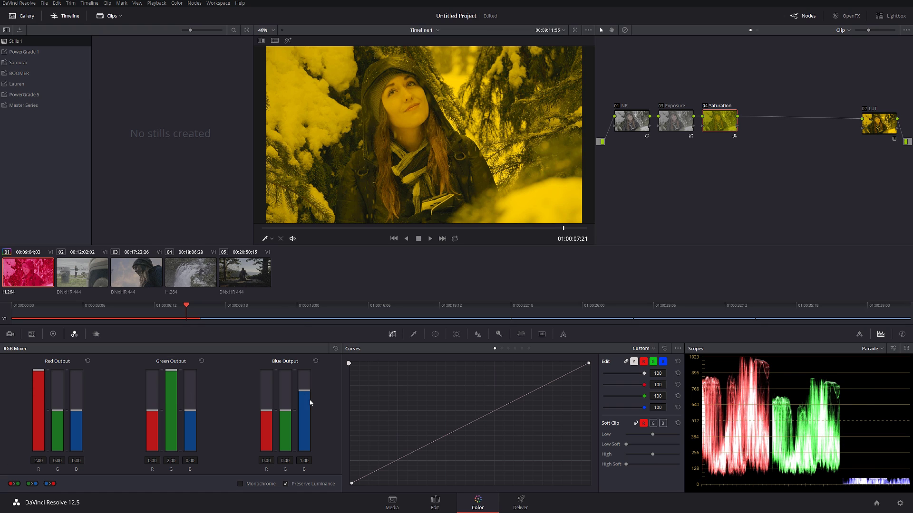
pyautogui.moveTo(304, 391); pyautogui.dragTo(304, 371)
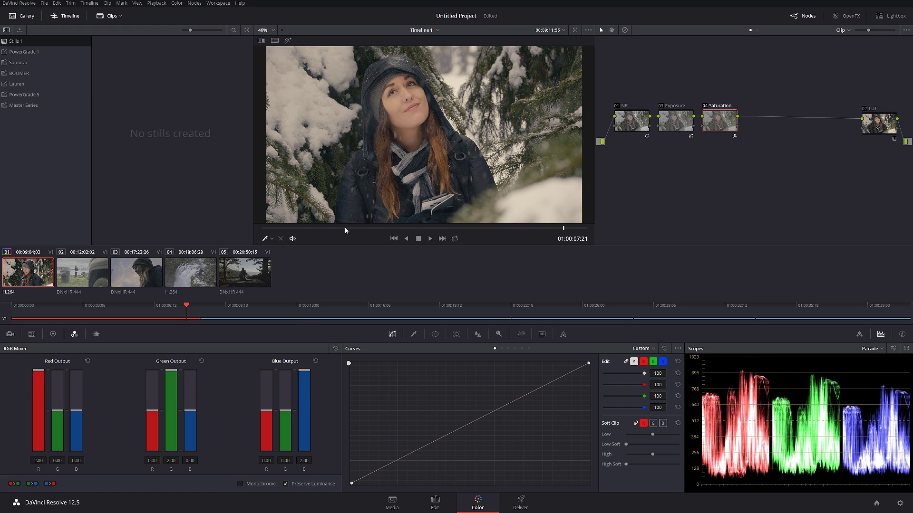
# Compare the graded and ungraded image at 01:00:04:00 in the first clip
pyautogui.moveTo(344, 227); pyautogui.dragTo(415, 227)
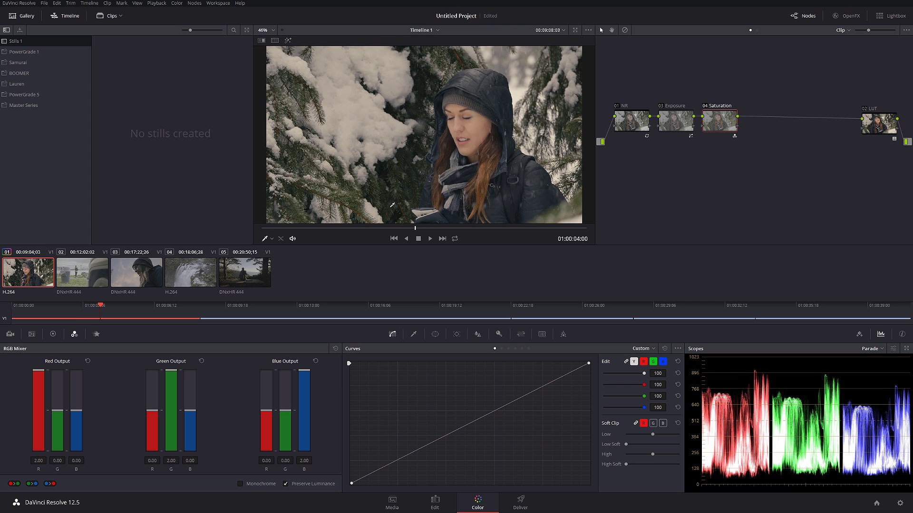
pyautogui.hotkey('shift', 'd')
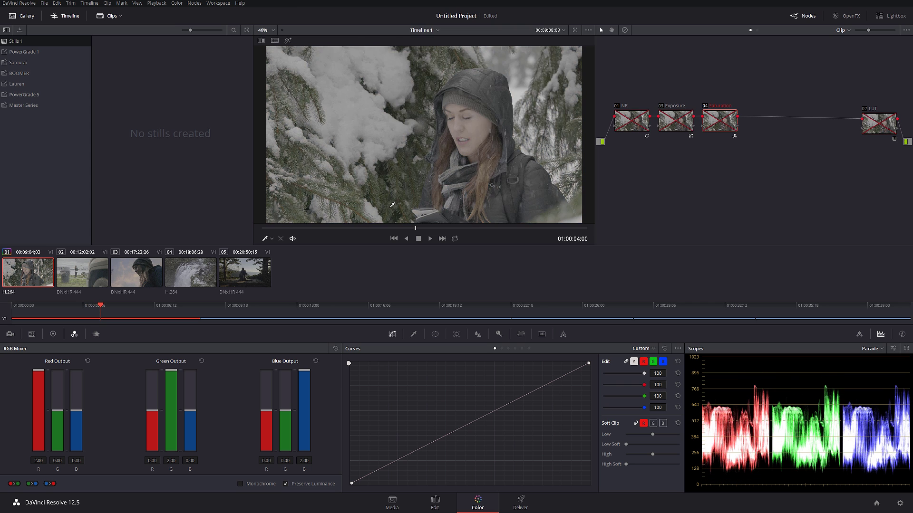
pyautogui.hotkey('shift', 'd')
pyautogui.hotkey('shift', 'd')
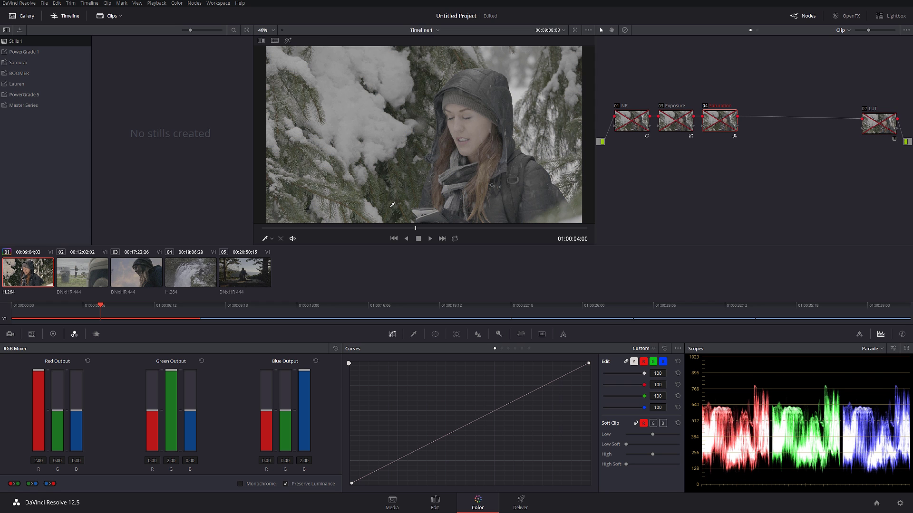
pyautogui.hotkey('shift', 'd')
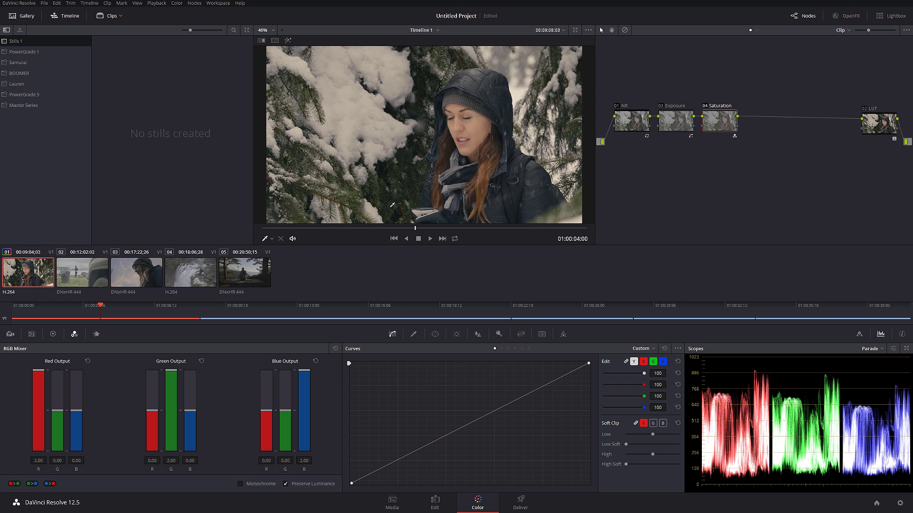
pyautogui.hotkey('shift', 'd')
pyautogui.hotkey('shift', 'd')
# Add a serial node after Saturation with a parallel node below it, label the upper one Look, and tidy their placement
pyautogui.hotkey('alt', 's')
pyautogui.hotkey('alt', 'p')
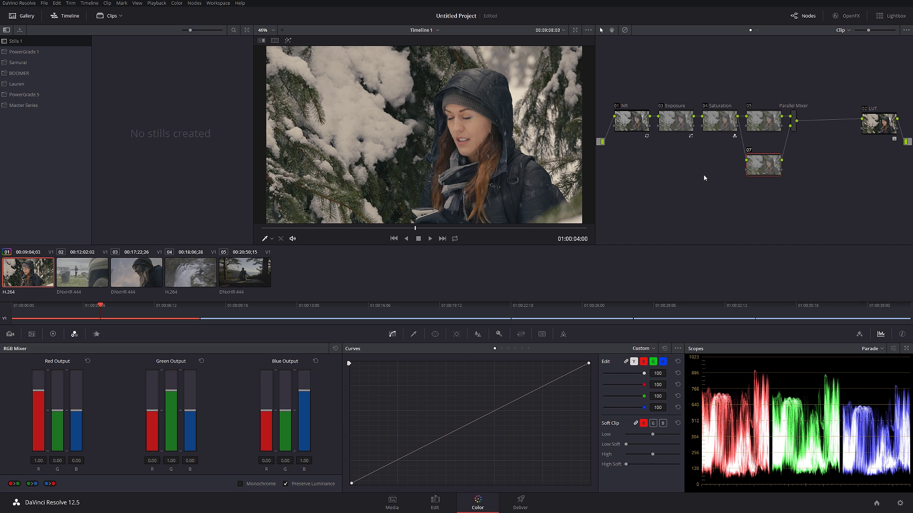
pyautogui.moveTo(759, 121); pyautogui.dragTo(758, 112)
pyautogui.rightClick(758, 112)
pyautogui.click(779, 128)
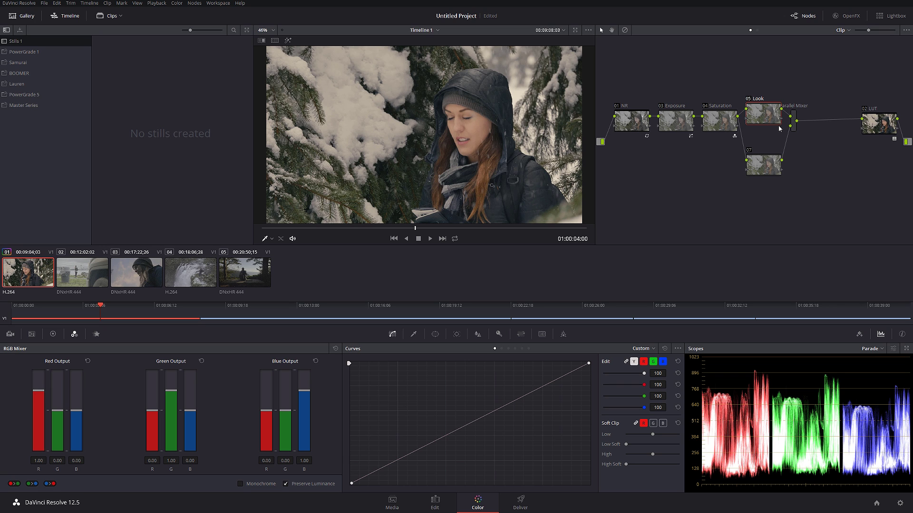
pyautogui.moveTo(765, 167); pyautogui.dragTo(766, 158)
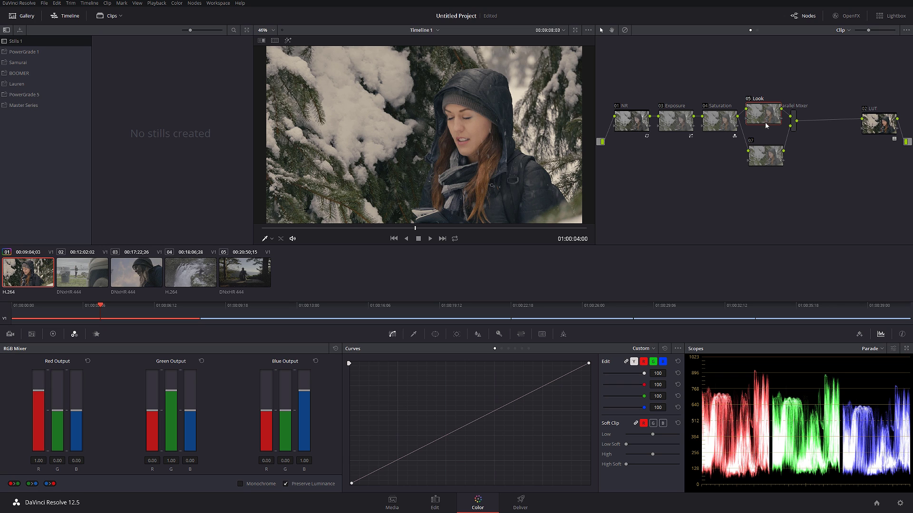
# Slightly lower the highlight end of the blue channel curve on the Look node
pyautogui.click(52, 334)
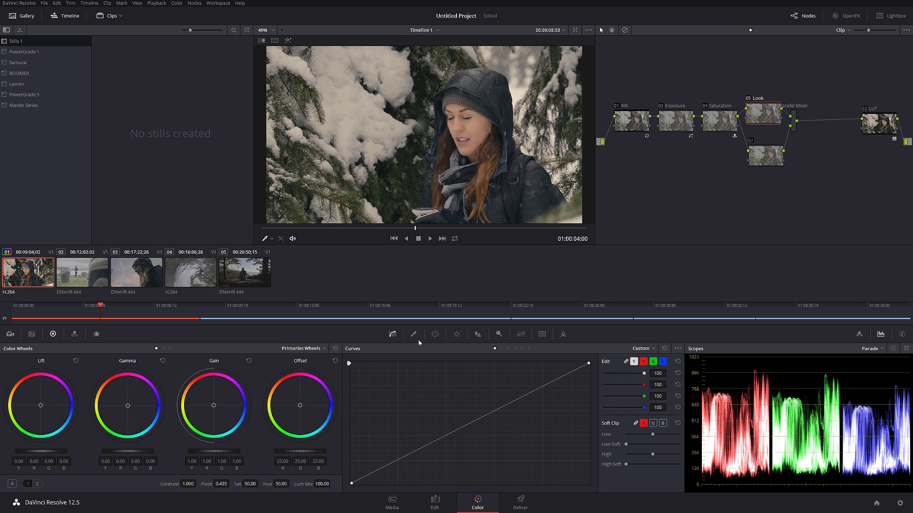
pyautogui.click(663, 363)
pyautogui.moveTo(589, 365); pyautogui.dragTo(590, 370)
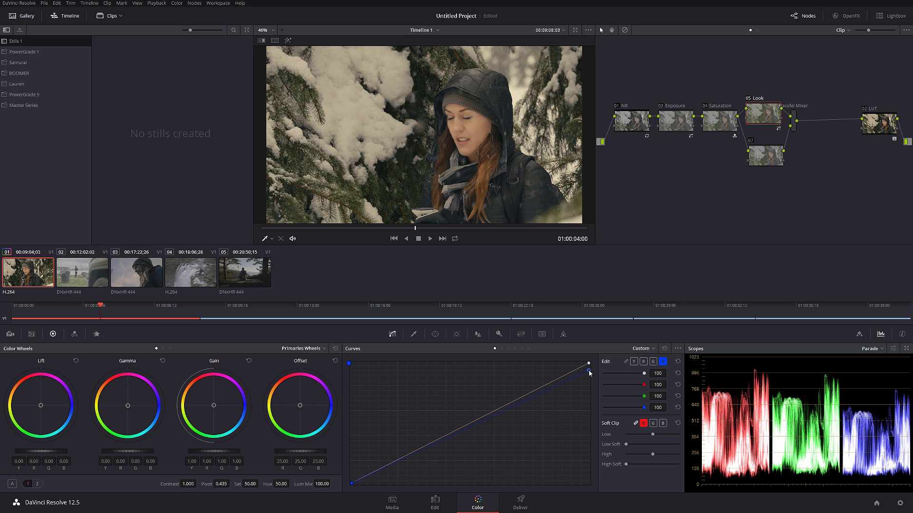
# Slightly lower the midtones of the green and red channel curves on the Look node, and compare with the node disabled
pyautogui.click(653, 362)
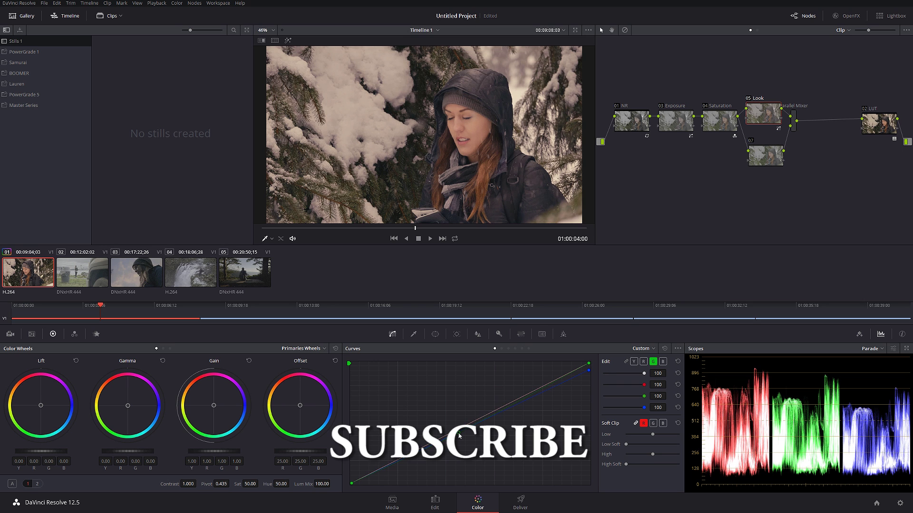
pyautogui.click(643, 362)
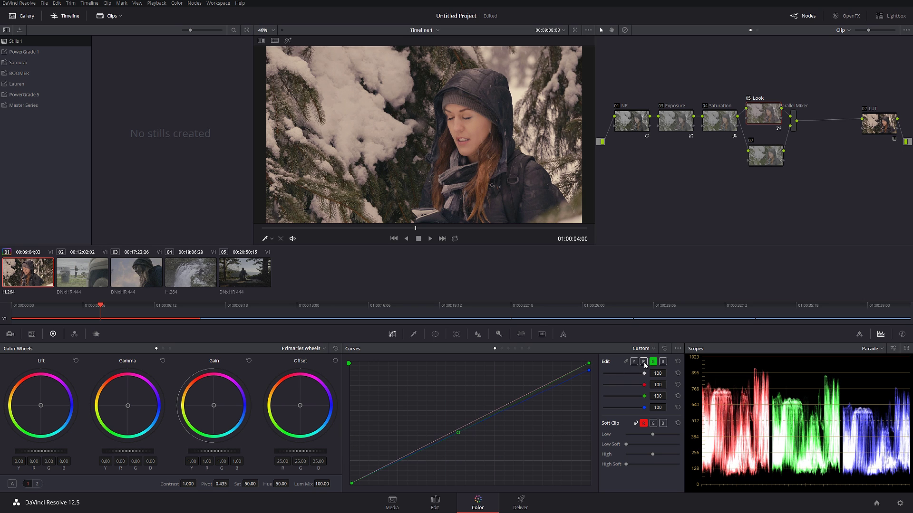
pyautogui.click(462, 430)
pyautogui.moveTo(463, 432); pyautogui.dragTo(476, 429)
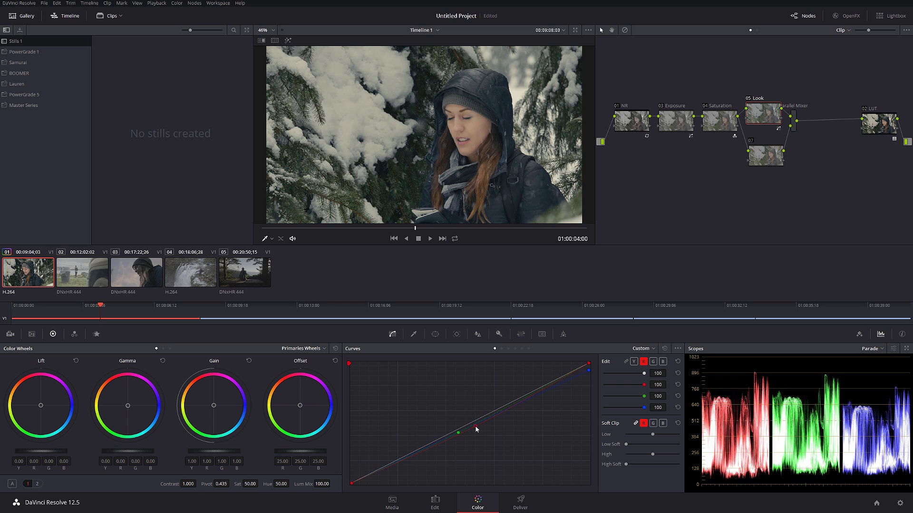
pyautogui.click(750, 100)
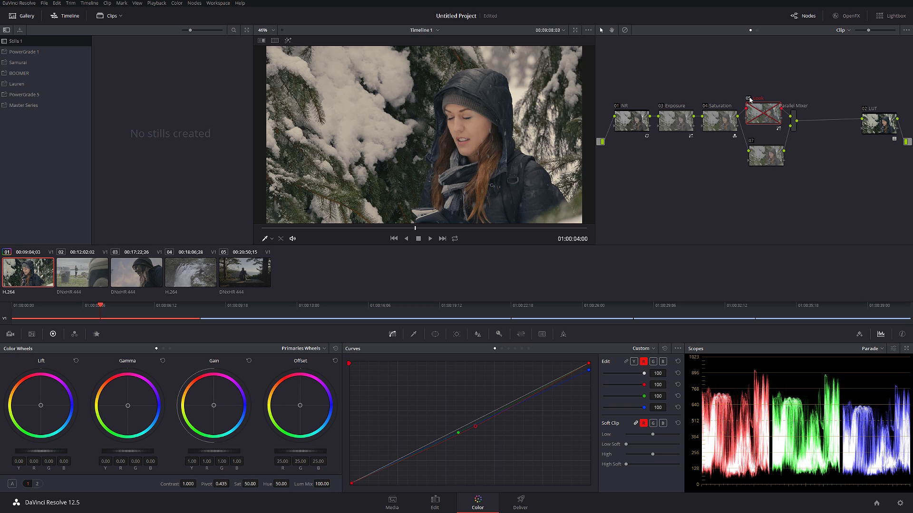
pyautogui.click(750, 99)
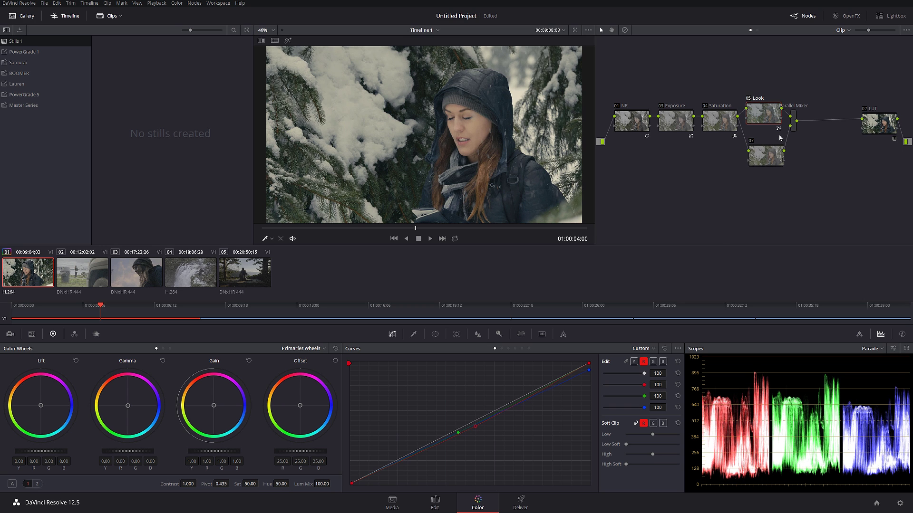
# Move the two parallel nodes up into a neat column and label the lower one Green
pyautogui.moveTo(770, 114); pyautogui.dragTo(770, 103)
pyautogui.moveTo(765, 155); pyautogui.dragTo(762, 146)
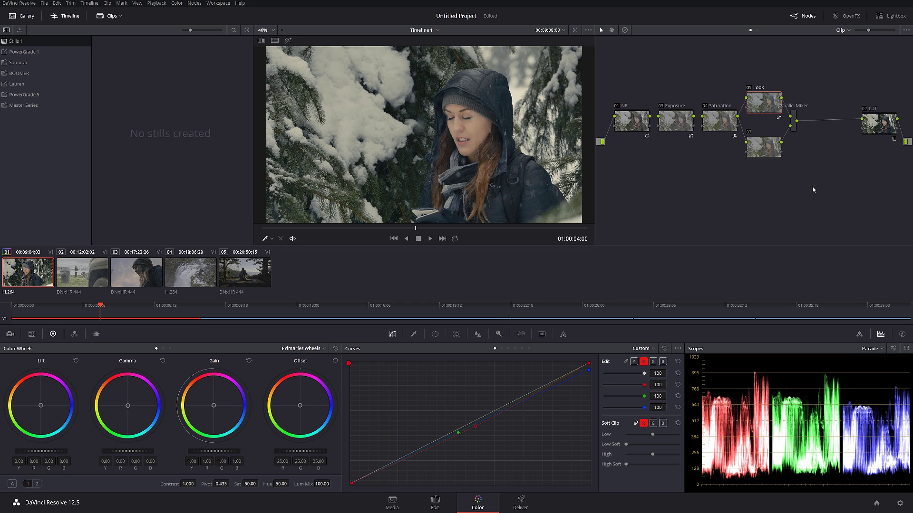
pyautogui.click(771, 145)
pyautogui.rightClick(770, 145)
pyautogui.click(797, 160)
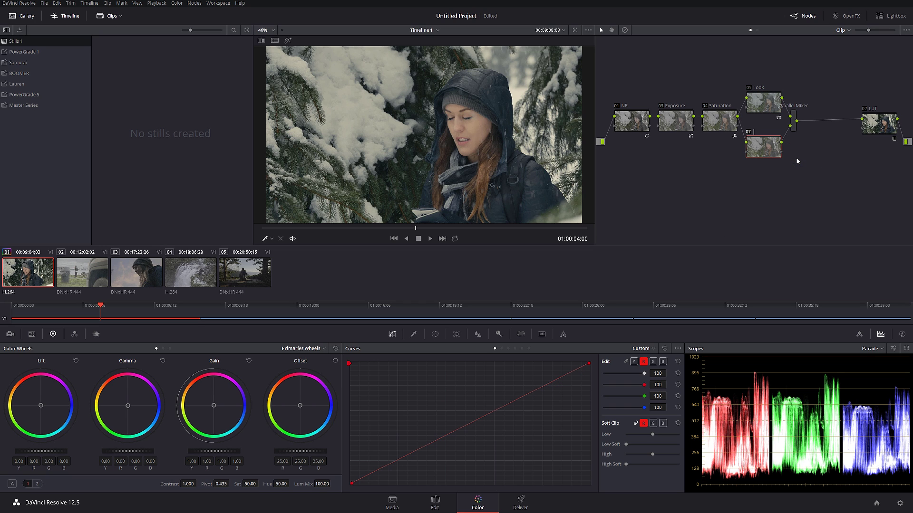
pyautogui.write('Green')
# On the Green node's Hue Vs Hue curve, add a raised point in the yellow-green range between two neutral points, checking it in highlight view
pyautogui.click(643, 349)
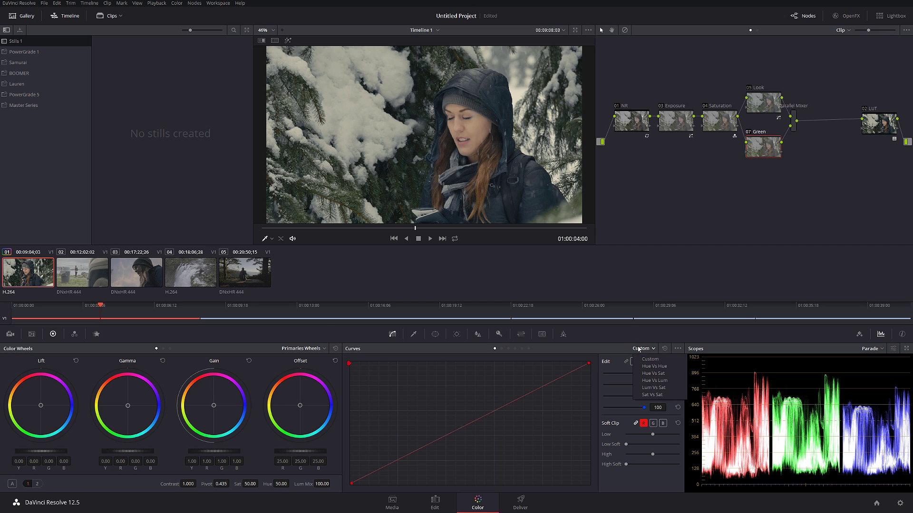
pyautogui.click(652, 367)
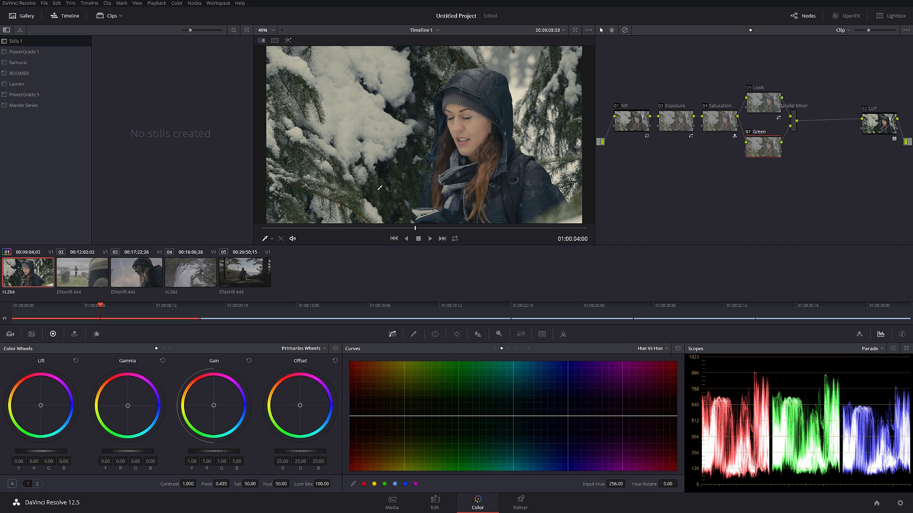
pyautogui.click(288, 40)
pyautogui.moveTo(423, 416); pyautogui.dragTo(460, 419)
pyautogui.moveTo(406, 417); pyautogui.dragTo(400, 419)
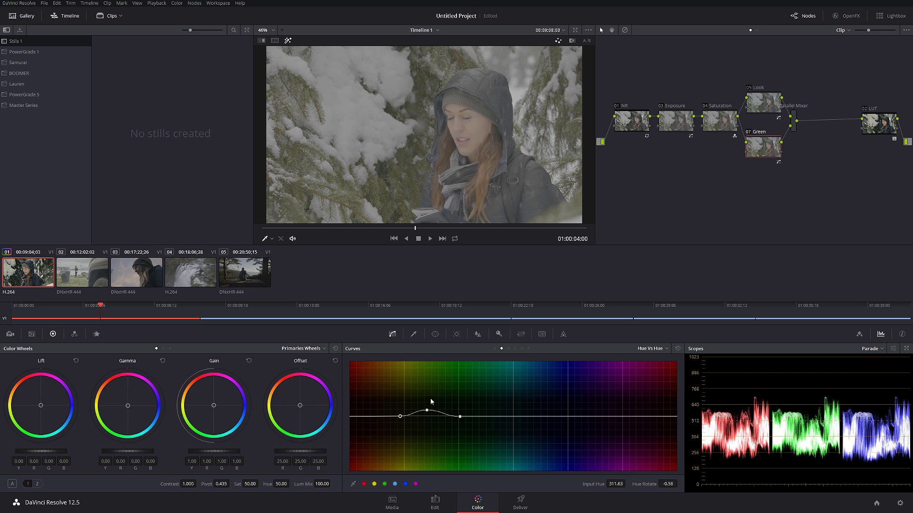
pyautogui.click(288, 41)
# Fine-tune the yellow-green point on the Green node to a hue rotation of 30.87, comparing with the node disabled
pyautogui.moveTo(427, 409)
pyautogui.mouseDown()
pyautogui.moveTo(428, 400)
pyautogui.moveTo(431, 438)
pyautogui.moveTo(427, 412)
pyautogui.mouseUp()
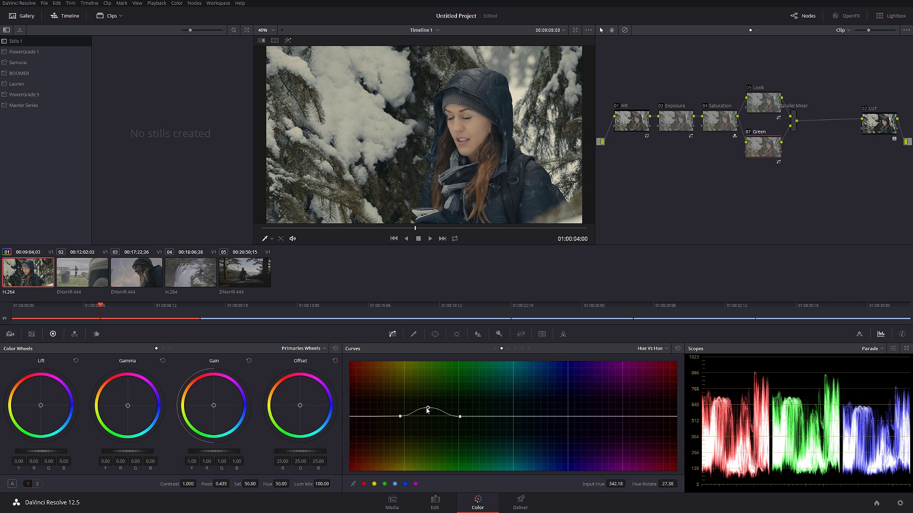
pyautogui.click(749, 132)
pyautogui.click(749, 131)
pyautogui.moveTo(427, 409); pyautogui.dragTo(428, 407)
# Add another parallel node below Green and label it Jacket
pyautogui.hotkey('alt', 'p')
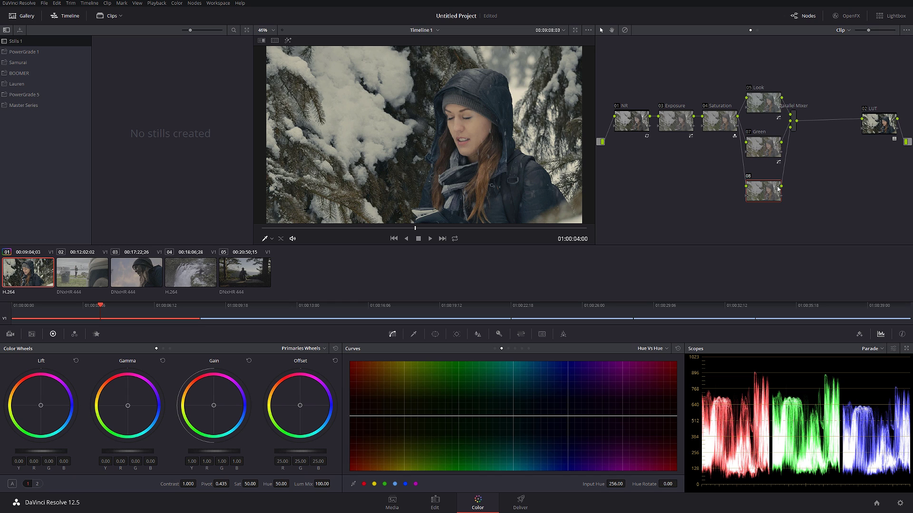
pyautogui.rightClick(778, 189)
pyautogui.click(791, 206)
pyautogui.write('Jacket')
pyautogui.press('Return')
# Try sampling the jacket's hue and raising the cyan range on the Hue Vs Hue curve, undoing each attempt
pyautogui.scroll(5, 466, 127)
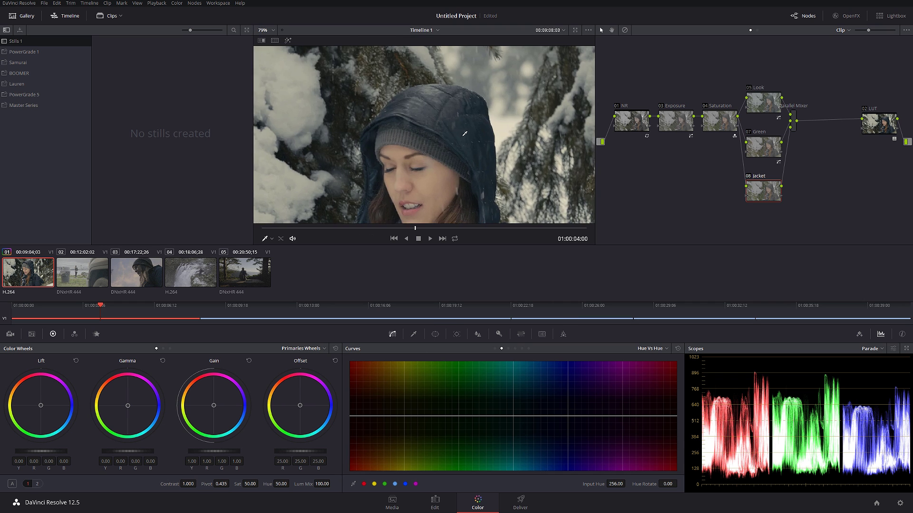
pyautogui.click(464, 127)
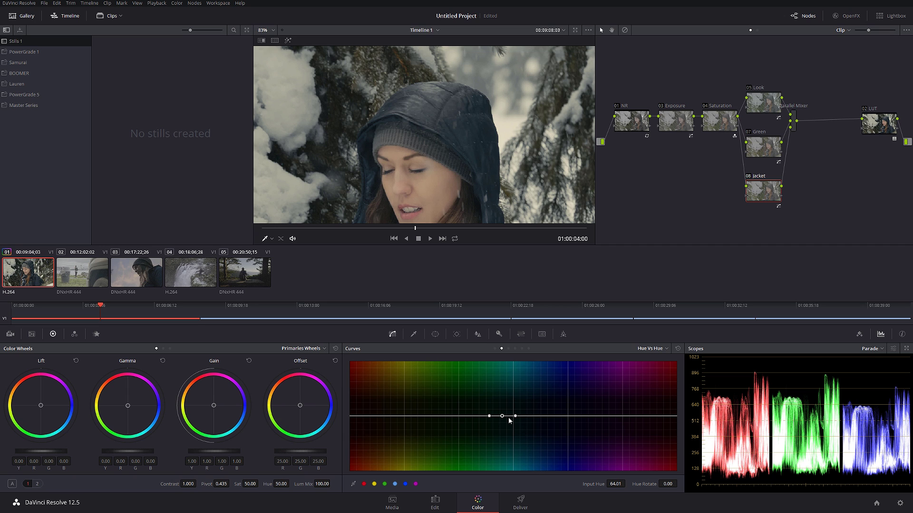
pyautogui.hotkey('ctrl', 'z')
pyautogui.click(498, 157)
pyautogui.moveTo(502, 416); pyautogui.dragTo(503, 387)
pyautogui.hotkey('ctrl', 'z')
pyautogui.click(395, 484)
pyautogui.moveTo(518, 415); pyautogui.dragTo(513, 392)
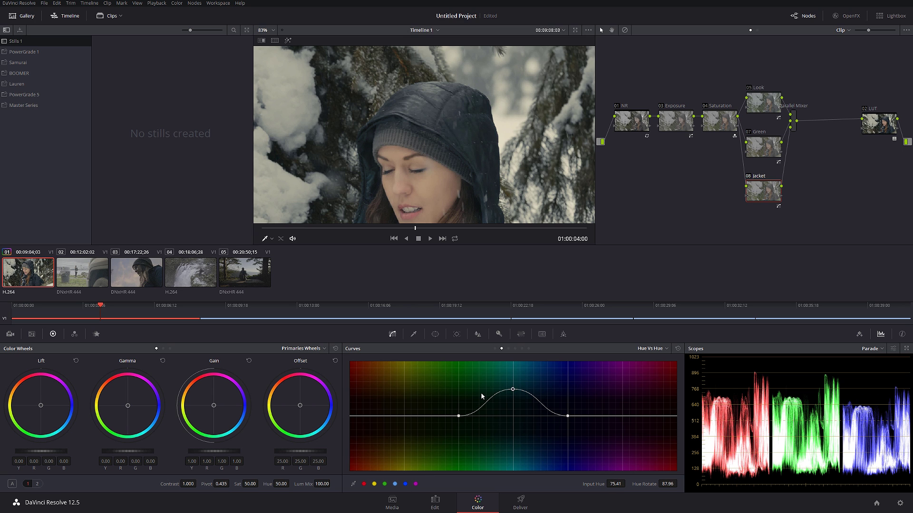
pyautogui.hotkey('ctrl', 'z')
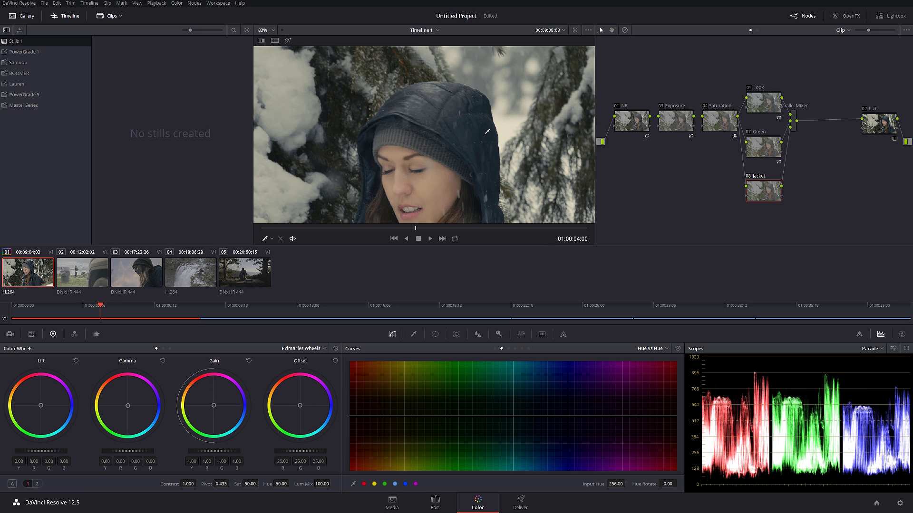
# Raise a cyan point on the Jacket node's Hue Vs Hue curve to a rotation of 118.25 and extend its range to blue
pyautogui.click(510, 416)
pyautogui.moveTo(510, 417); pyautogui.dragTo(511, 381)
pyautogui.scroll(-5, 471, 180)
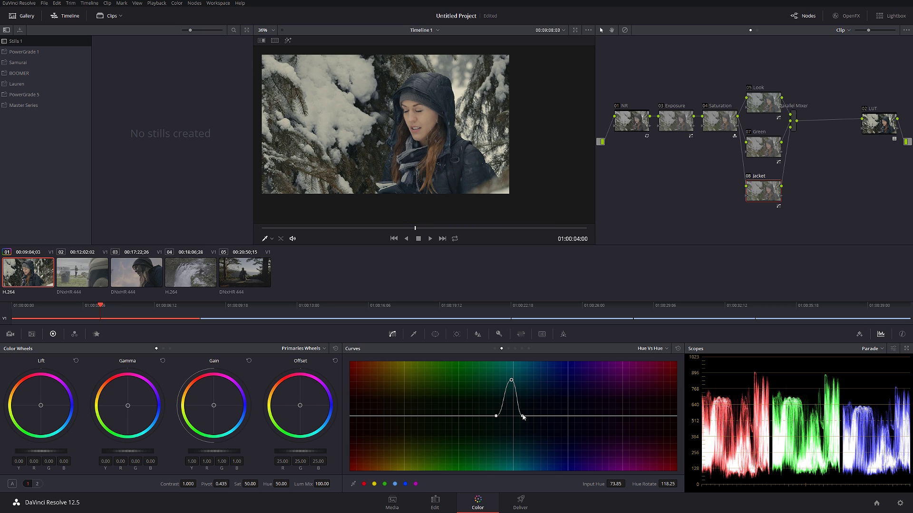
pyautogui.moveTo(523, 417); pyautogui.dragTo(568, 417)
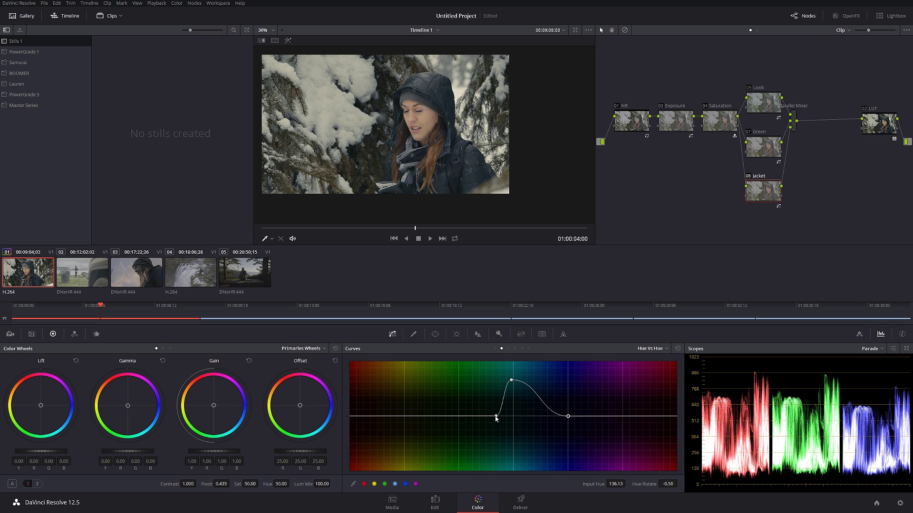
pyautogui.moveTo(496, 417); pyautogui.dragTo(488, 417)
pyautogui.click(512, 382)
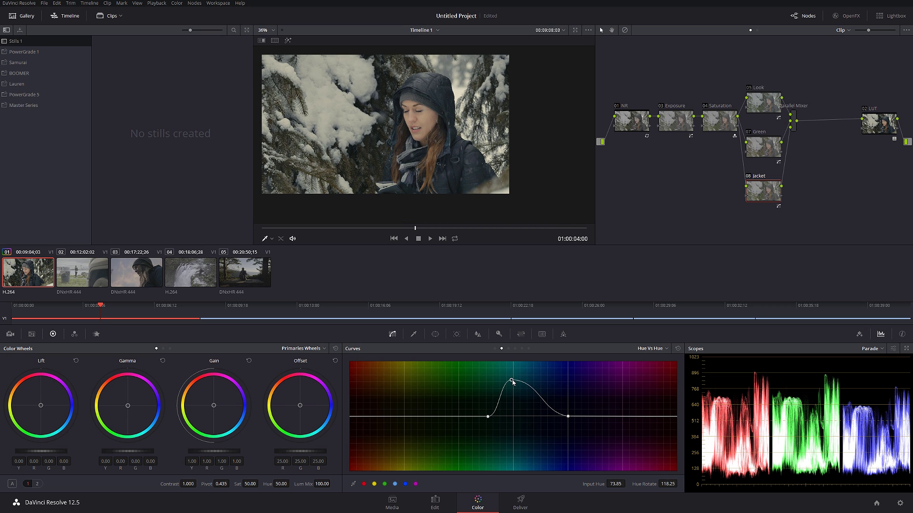
# Pull the Jacket node's cyan point down to a hue rotation of -155.53 at input hue 81.29, checking the jacket up close
pyautogui.moveTo(513, 381); pyautogui.dragTo(522, 460)
pyautogui.scroll(3, 466, 127)
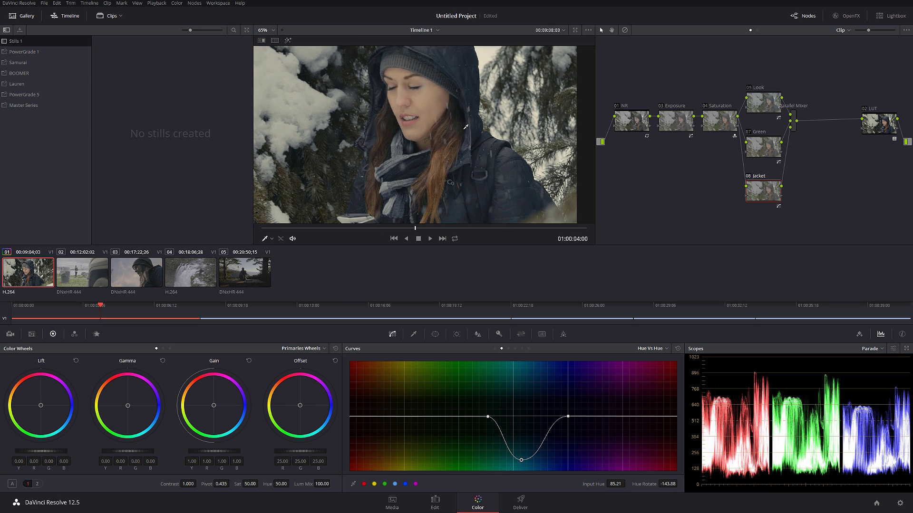
pyautogui.scroll(4, 466, 127)
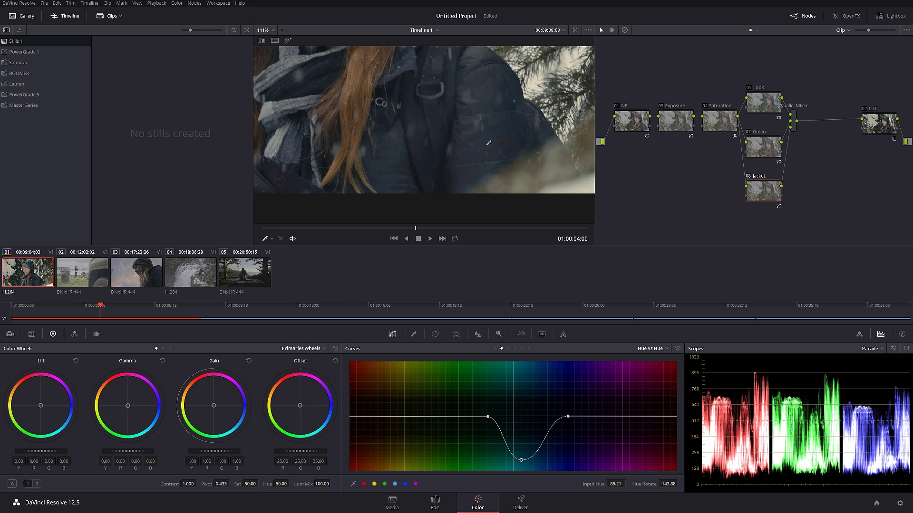
pyautogui.scroll(1, 488, 143)
pyautogui.moveTo(522, 461)
pyautogui.mouseDown()
pyautogui.moveTo(517, 341)
pyautogui.moveTo(519, 473)
pyautogui.moveTo(517, 463)
pyautogui.mouseUp()
# Widen the Jacket node's affected range to magenta, try a hue rotation of -41.36 at input hue 117.33, and delete the node
pyautogui.scroll(5, 489, 143)
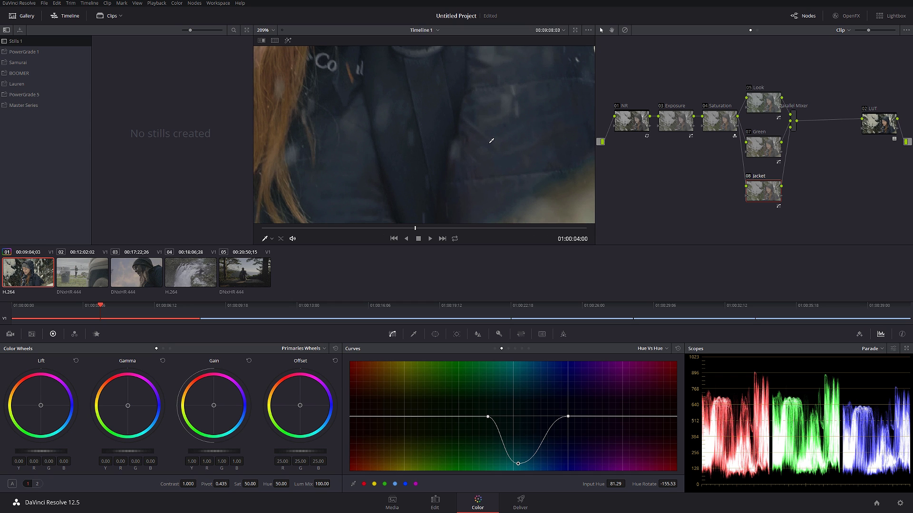
pyautogui.moveTo(520, 466); pyautogui.dragTo(513, 381)
pyautogui.moveTo(568, 417); pyautogui.dragTo(622, 418)
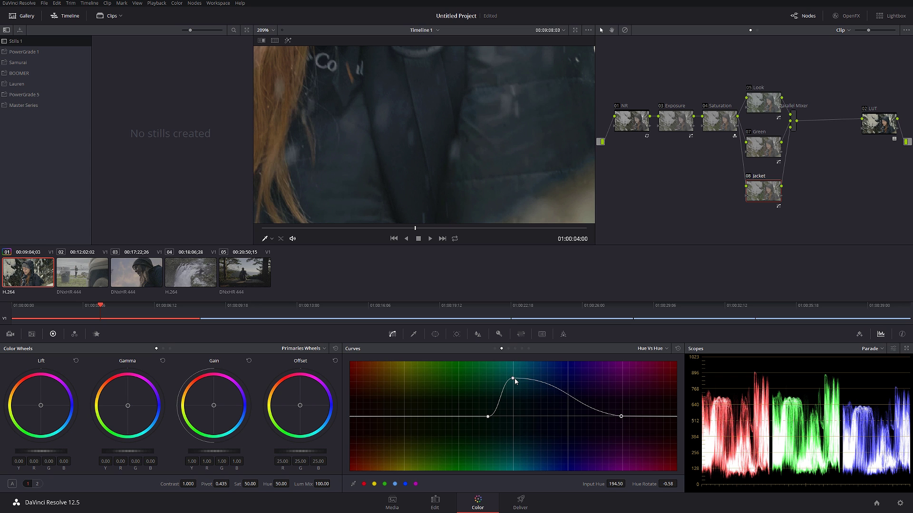
pyautogui.moveTo(513, 378); pyautogui.dragTo(551, 429)
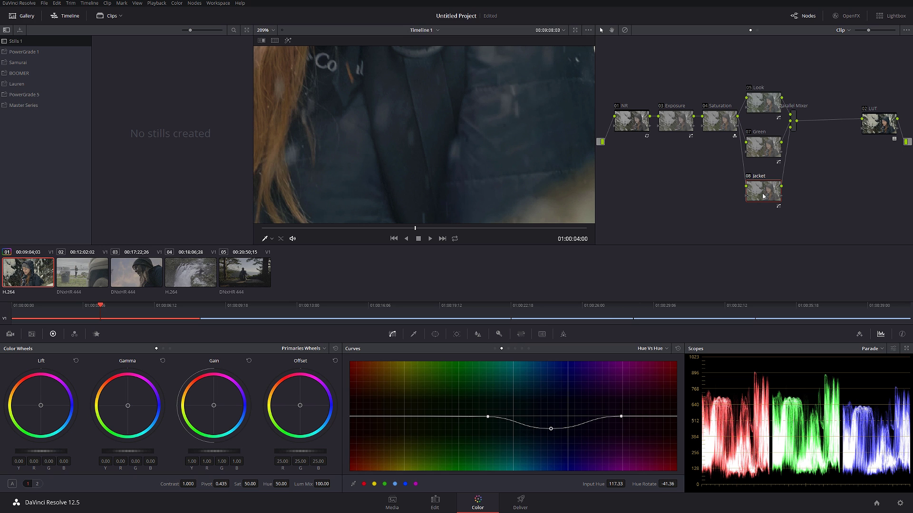
pyautogui.press('Delete')
# Add a parallel node below Green and sample the jacket on it with the HSL qualifier, showing the selection in highlight view
pyautogui.click(767, 149)
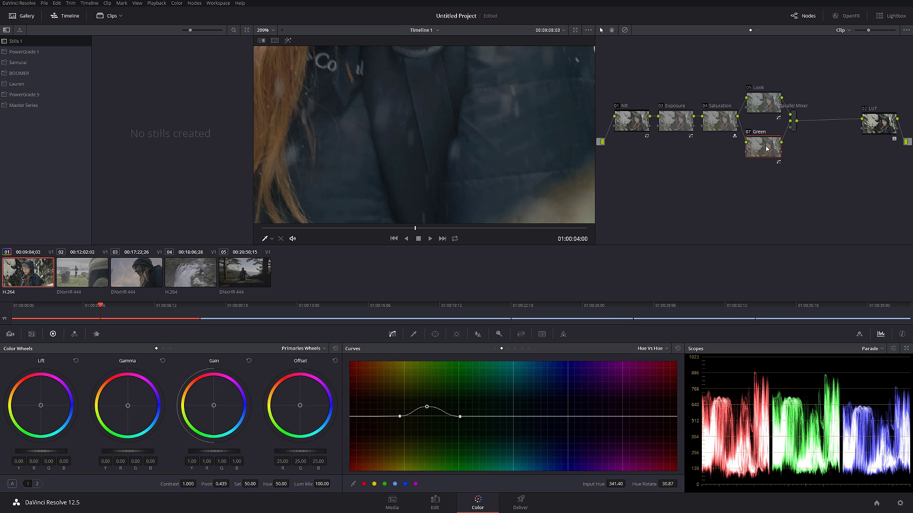
pyautogui.hotkey('alt', 'p')
pyautogui.scroll(-3, 481, 146)
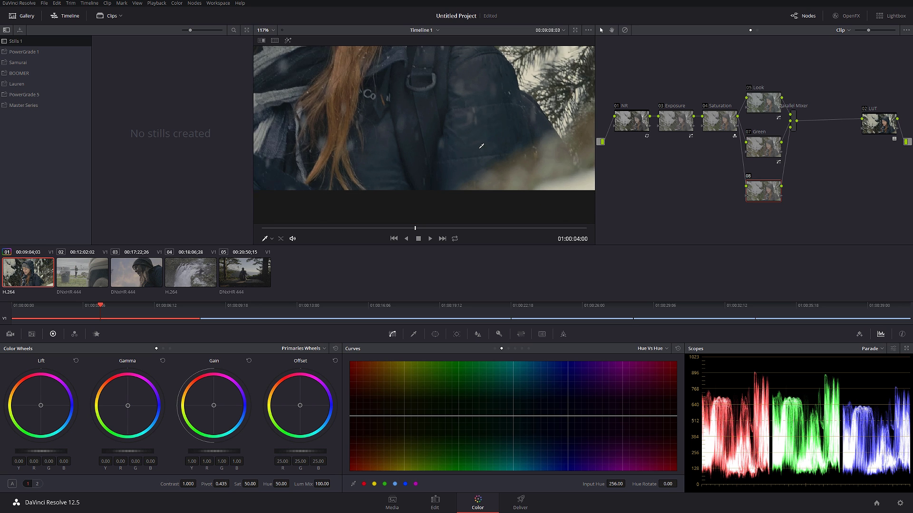
pyautogui.scroll(-2, 481, 146)
pyautogui.click(413, 334)
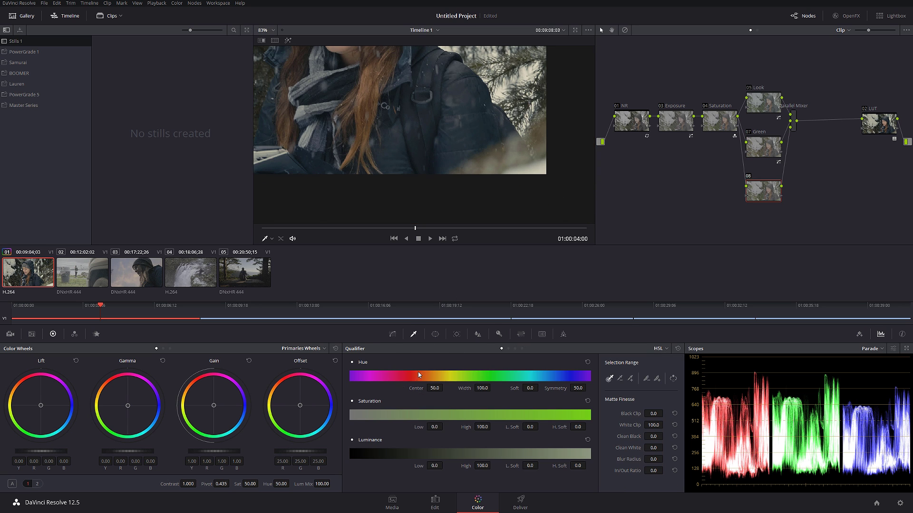
pyautogui.click(397, 145)
pyautogui.click(288, 41)
pyautogui.scroll(-2, 395, 135)
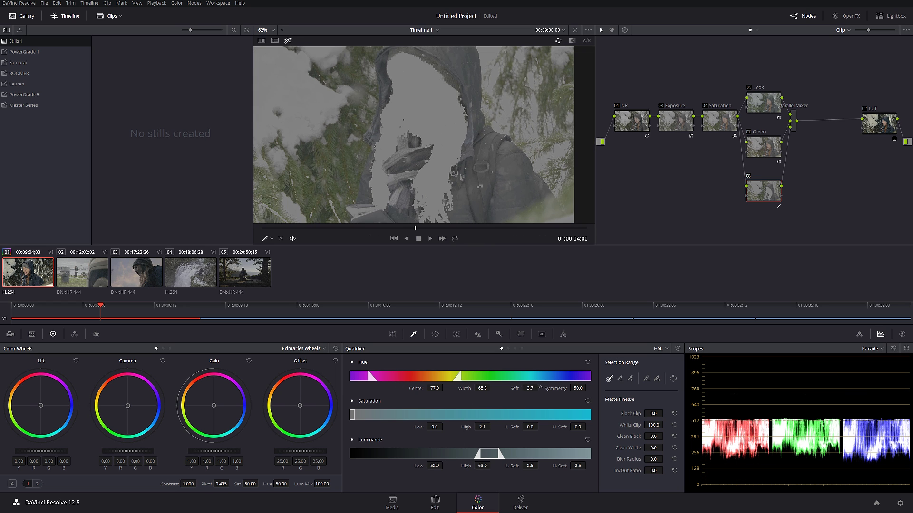
# Refine the jacket qualifier by setting hue Soft to 29.0, saturation High to 0.4 and luminance L. Soft to 6.0
pyautogui.moveTo(529, 388); pyautogui.dragTo(547, 388)
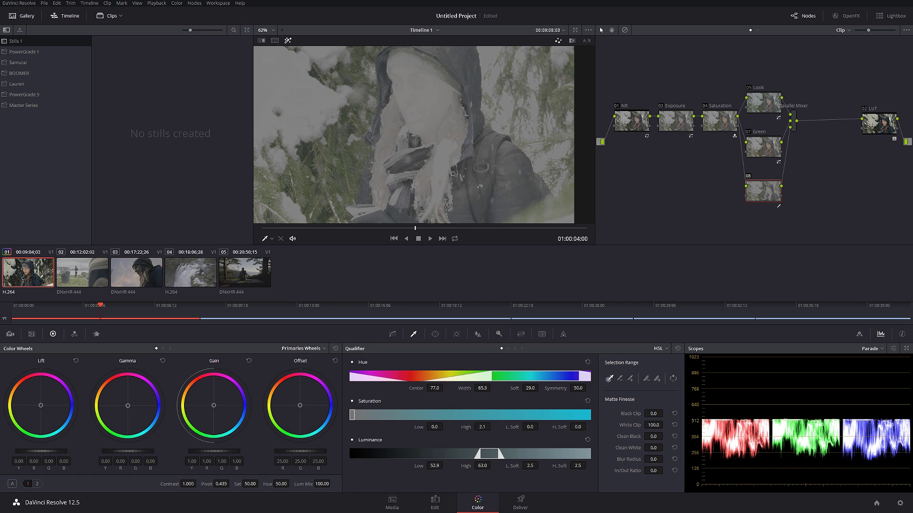
pyautogui.moveTo(441, 466); pyautogui.dragTo(445, 467)
pyautogui.moveTo(481, 456); pyautogui.dragTo(474, 471)
pyautogui.moveTo(530, 466); pyautogui.dragTo(540, 465)
pyautogui.moveTo(435, 427); pyautogui.dragTo(469, 427)
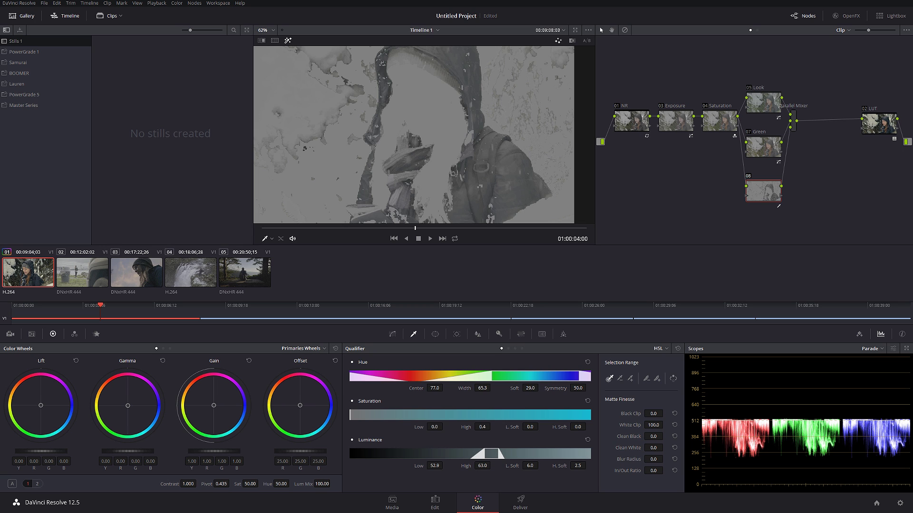
# Set the qualifier's luminance L. Soft to 20.8 and High to 60.5, hue Width to 46.3, and check the matte at 01:00:03:20
pyautogui.moveTo(530, 466); pyautogui.dragTo(540, 464)
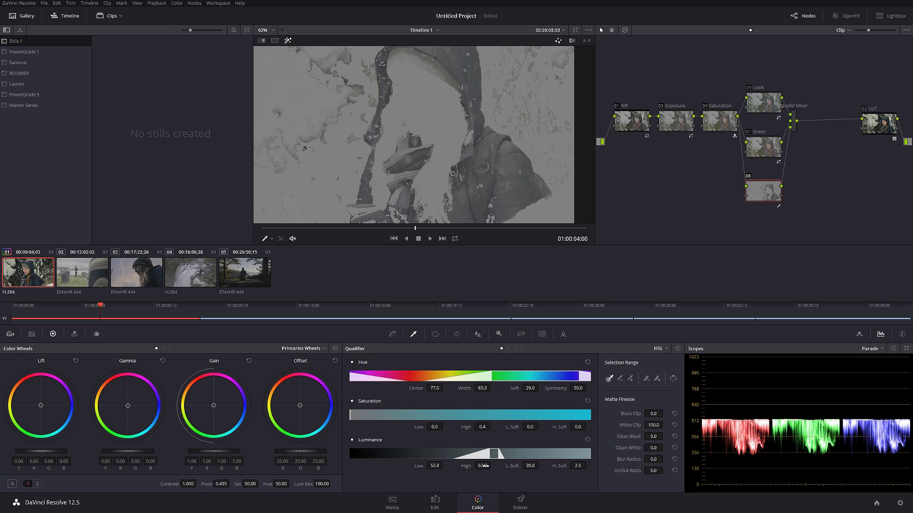
pyautogui.moveTo(484, 466); pyautogui.dragTo(494, 465)
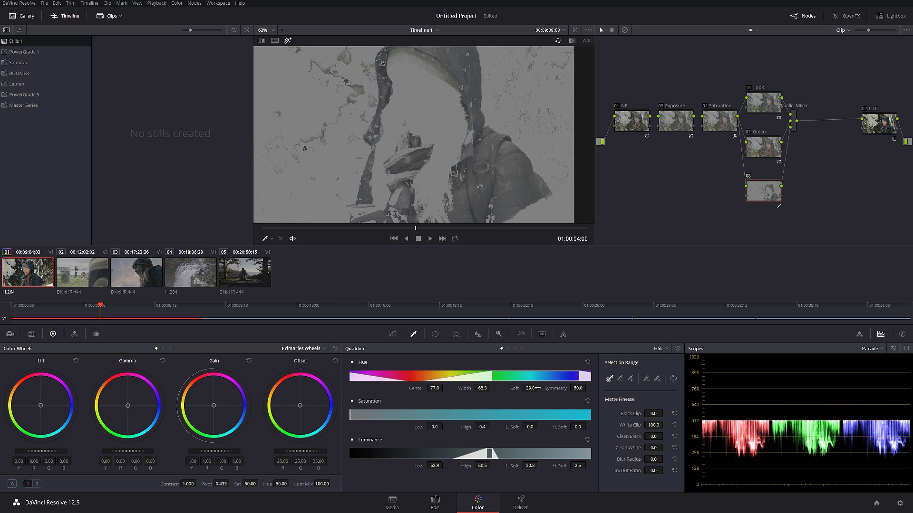
pyautogui.moveTo(482, 388); pyautogui.dragTo(435, 383)
pyautogui.scroll(3, 539, 161)
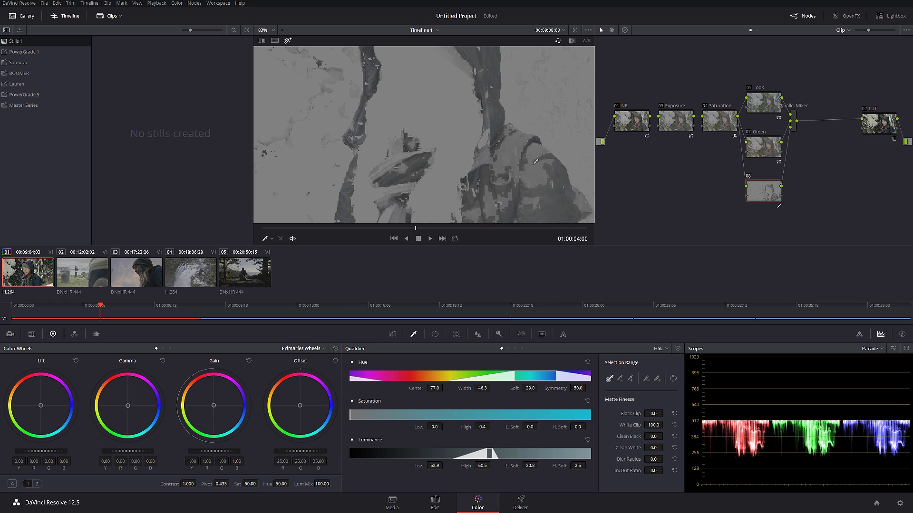
pyautogui.scroll(2, 465, 159)
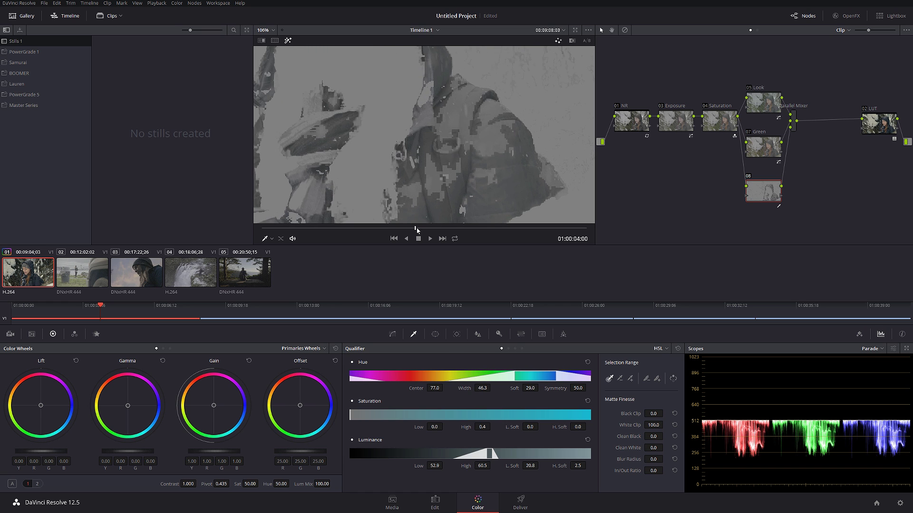
pyautogui.moveTo(417, 230)
pyautogui.mouseDown()
pyautogui.moveTo(409, 231)
pyautogui.moveTo(417, 231)
pyautogui.mouseUp()
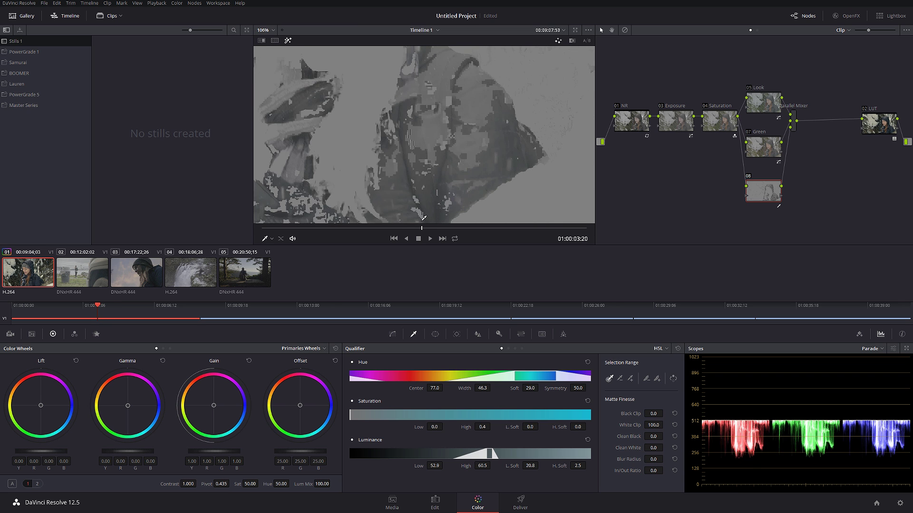
# Set the jacket qualifier's hue Width to 65.6, hue Center to 93.3 and Clean White to 46.2, and turn off the highlight view
pyautogui.scroll(-3, 423, 218)
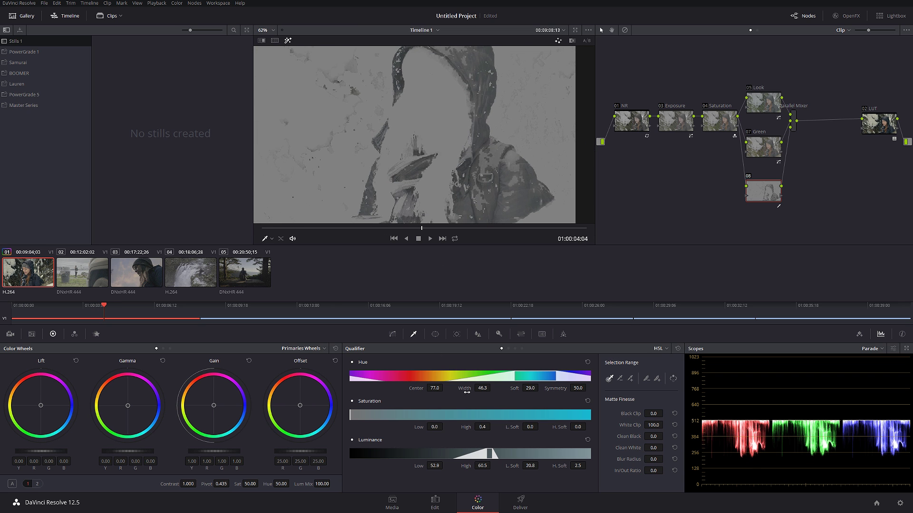
pyautogui.moveTo(478, 388); pyautogui.dragTo(492, 387)
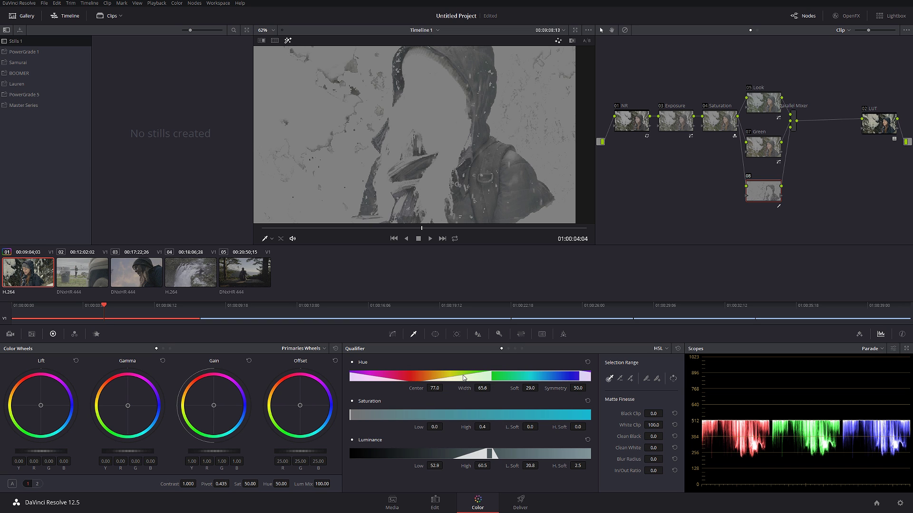
pyautogui.moveTo(434, 389); pyautogui.dragTo(445, 388)
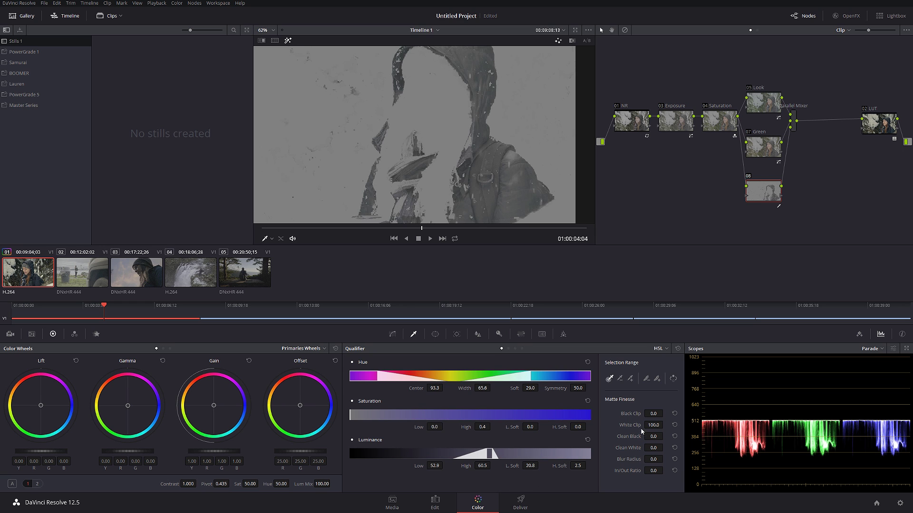
pyautogui.moveTo(652, 448); pyautogui.dragTo(665, 447)
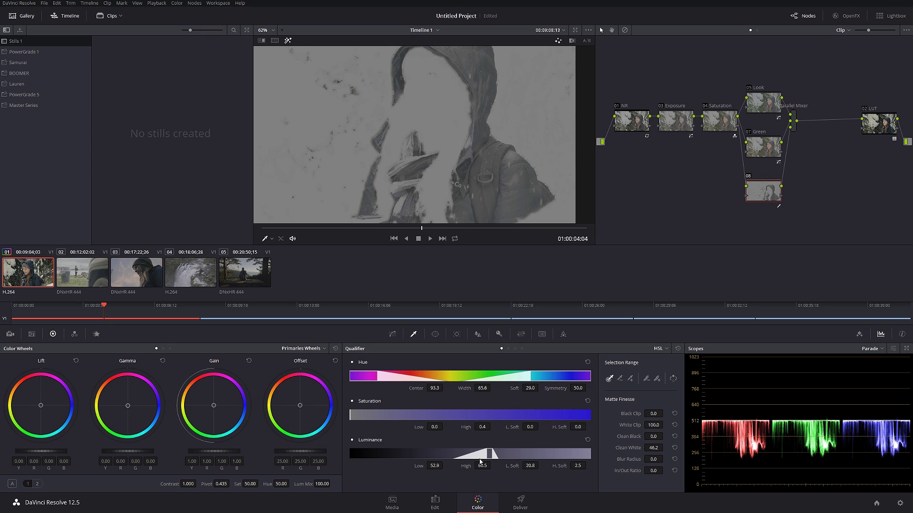
pyautogui.scroll(4, 520, 169)
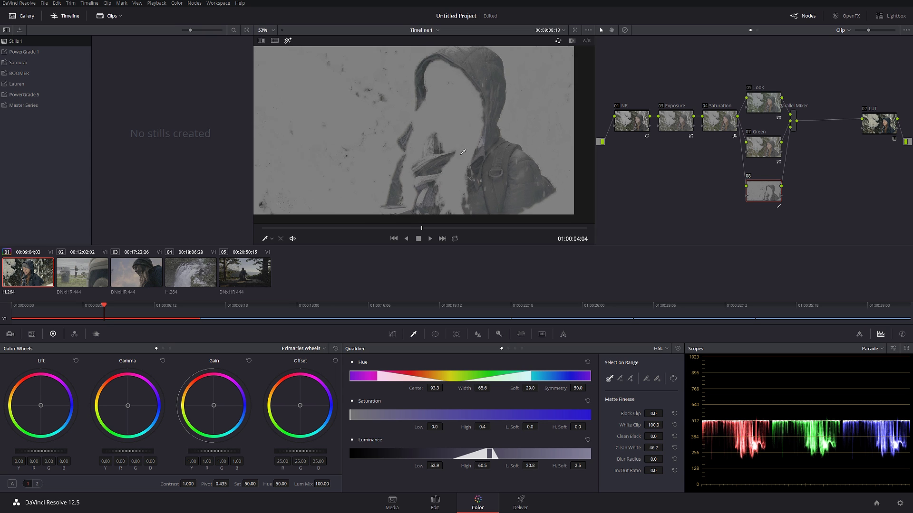
pyautogui.hotkey('shift', 'h')
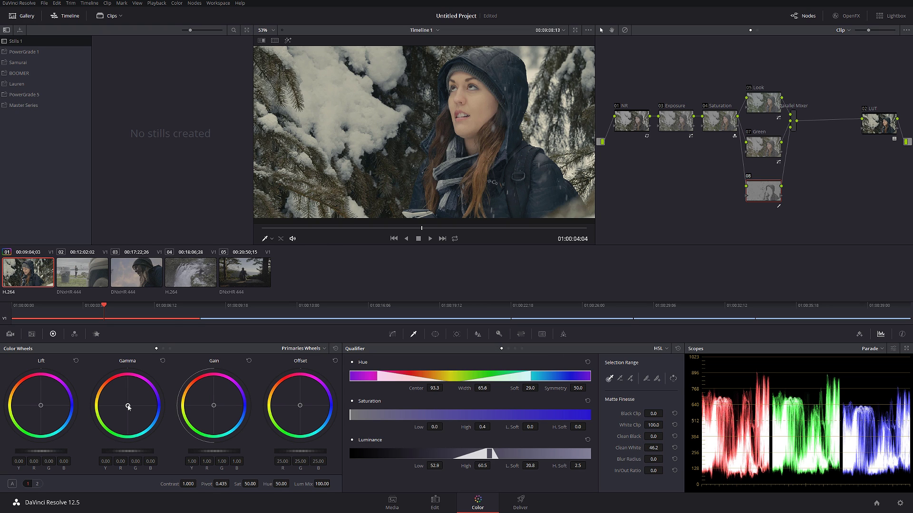
# Tint the jacket blue with the Gamma wheel to R -0.02 and B 0.03, using the vectorscope as reference
pyautogui.moveTo(127, 407); pyautogui.dragTo(131, 406)
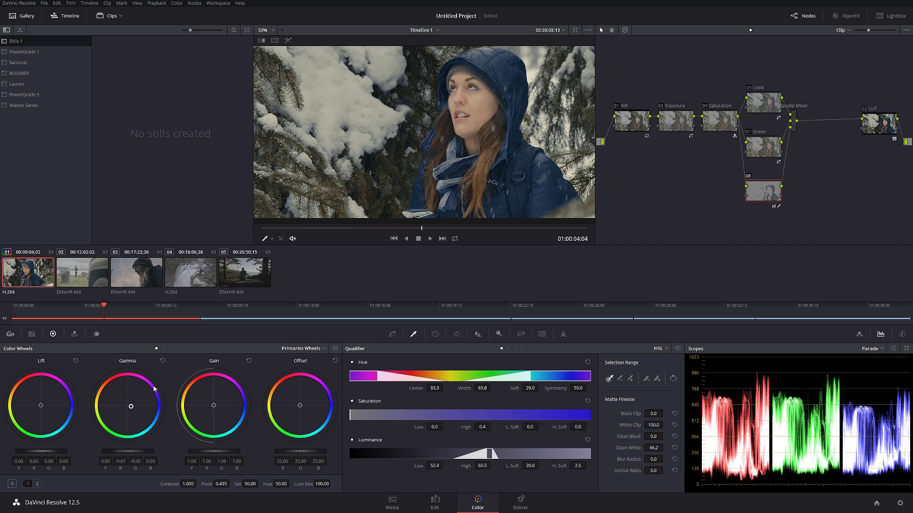
pyautogui.moveTo(131, 407); pyautogui.dragTo(128, 408)
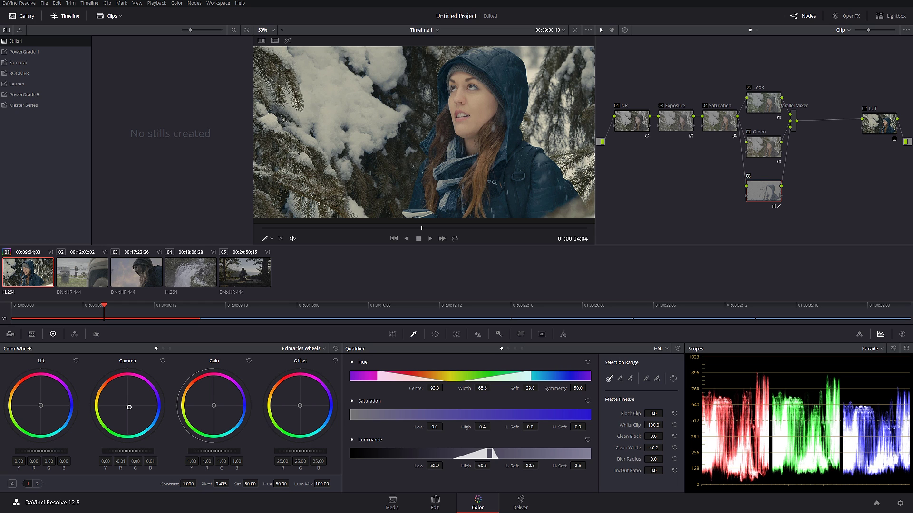
pyautogui.click(873, 349)
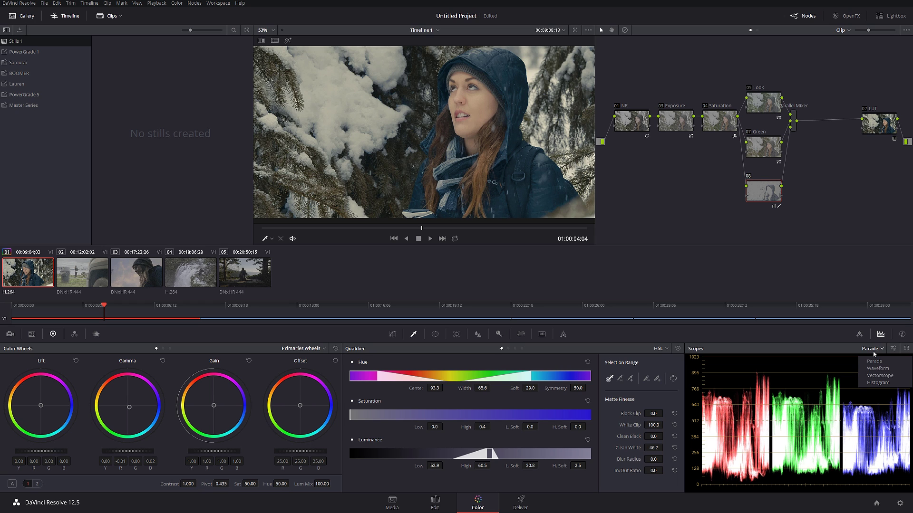
pyautogui.click(880, 375)
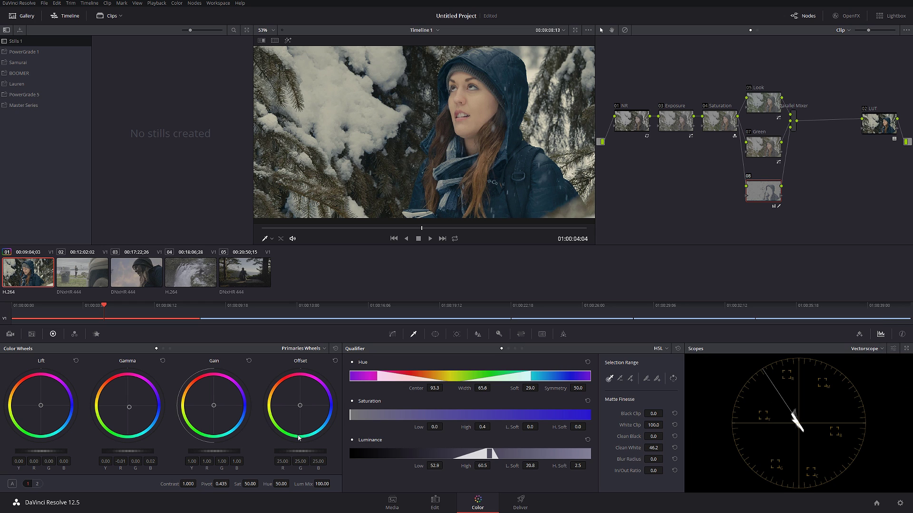
pyautogui.moveTo(116, 413)
pyautogui.mouseDown()
pyautogui.moveTo(138, 409)
pyautogui.moveTo(136, 424)
pyautogui.moveTo(146, 415)
pyautogui.moveTo(130, 425)
pyautogui.moveTo(130, 409)
pyautogui.mouseUp()
# Compare the jacket correction on and off and check the result frame by frame around 01:00:04:09
pyautogui.click(748, 176)
pyautogui.click(749, 176)
pyautogui.click(749, 176)
pyautogui.click(748, 176)
pyautogui.moveTo(407, 229); pyautogui.dragTo(427, 228)
pyautogui.press('Left')
pyautogui.press('Left')
pyautogui.press('Left')
pyautogui.press('Left')
pyautogui.press('Left')
pyautogui.press('Left')
pyautogui.press('Left')
pyautogui.press('Left')
pyautogui.press('Left')
pyautogui.press('Left')
pyautogui.press('Left')
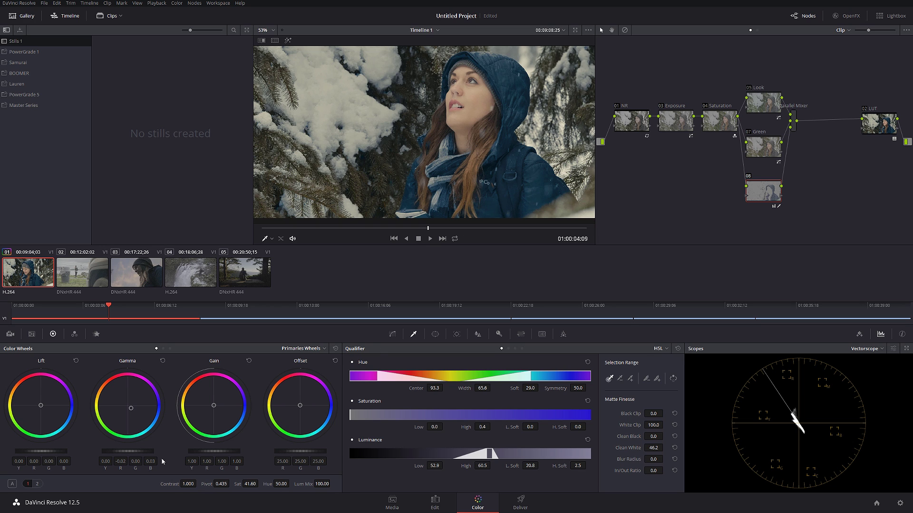
# Lower the jacket node's saturation to 33.40, label the node Jacket and fit the image in the viewer
pyautogui.moveTo(251, 484); pyautogui.dragTo(241, 484)
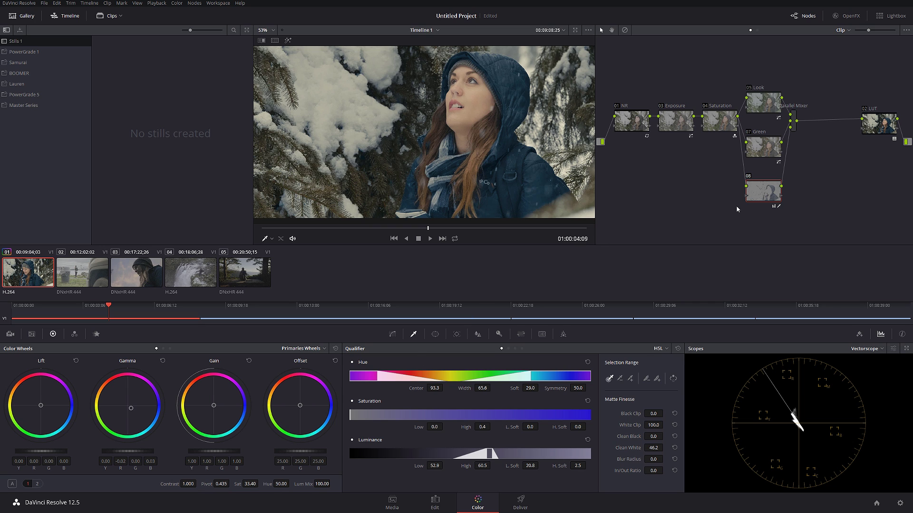
pyautogui.rightClick(763, 200)
pyautogui.click(777, 204)
pyautogui.write('Jacket')
pyautogui.hotkey('shift', 'z')
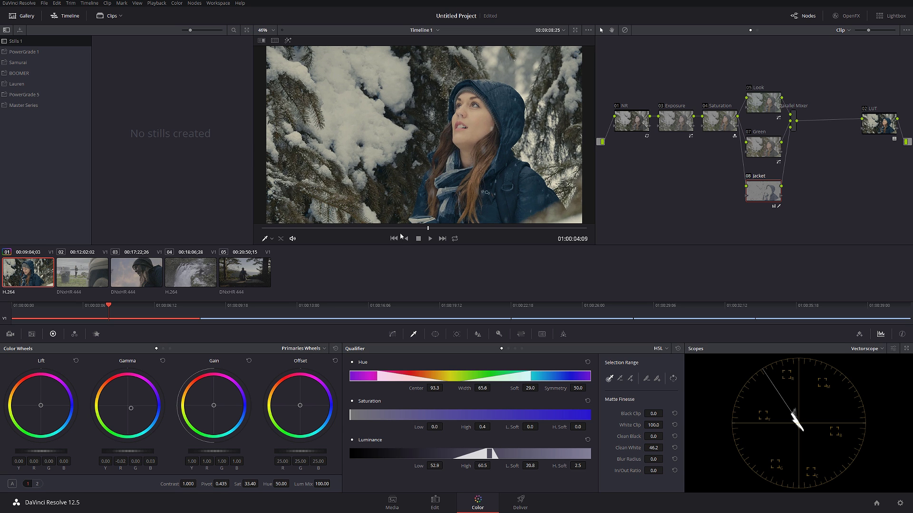
# Check the grade at 01:00:07:01 by comparing the image with all corrections bypassed and active
pyautogui.moveTo(382, 229); pyautogui.dragTo(442, 225)
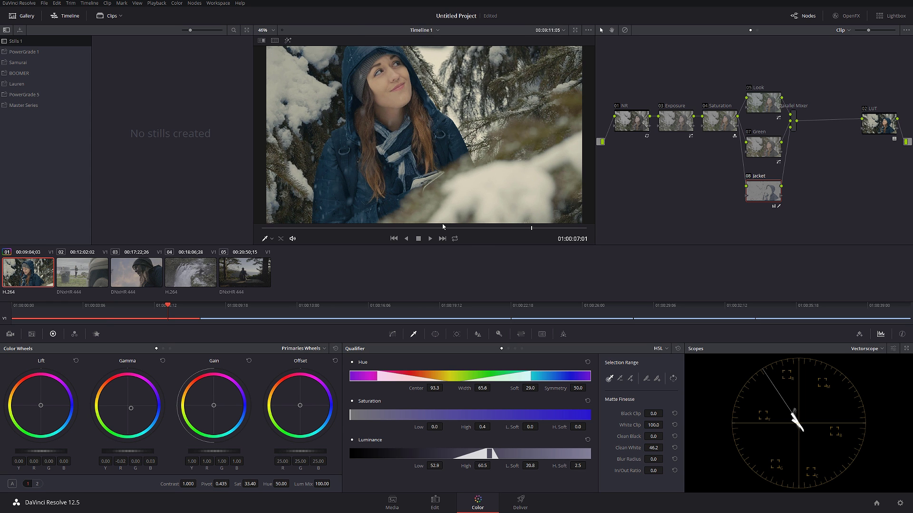
pyautogui.hotkey('ctrl', 'd')
pyautogui.hotkey('ctrl', 'd')
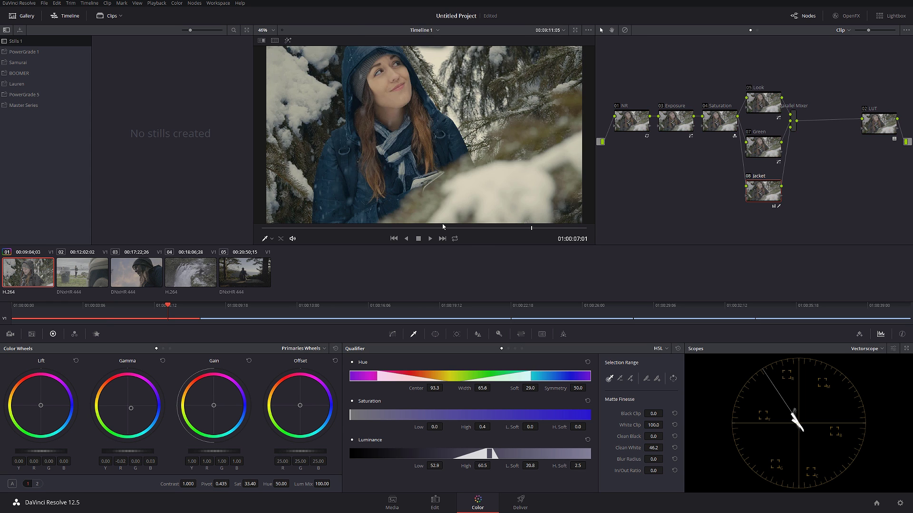
pyautogui.hotkey('shift', 'd')
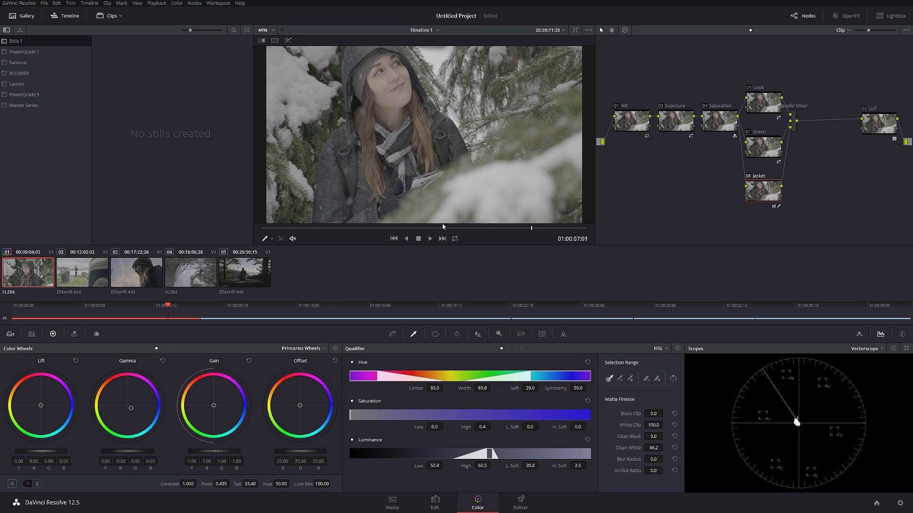
pyautogui.hotkey('shift', 'd')
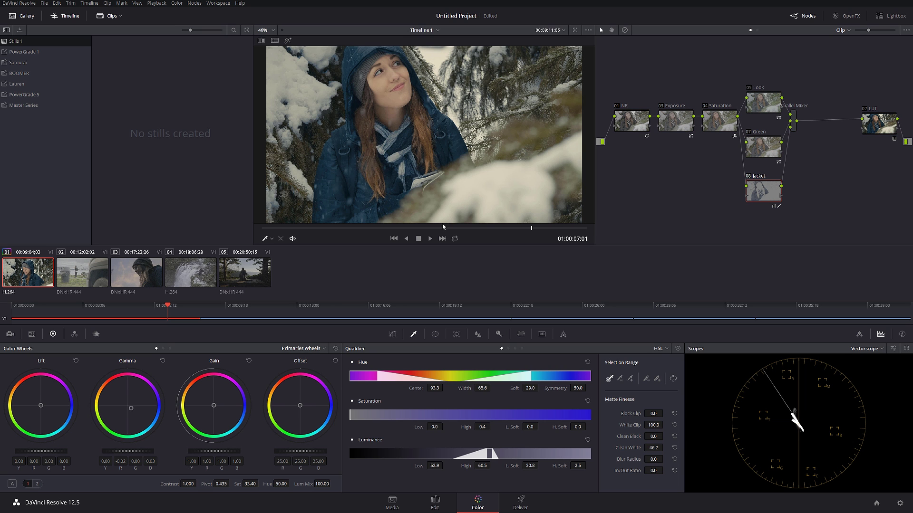
# Add a parallel node below Jacket and label it Pop
pyautogui.hotkey('alt', 'p')
pyautogui.rightClick(751, 230)
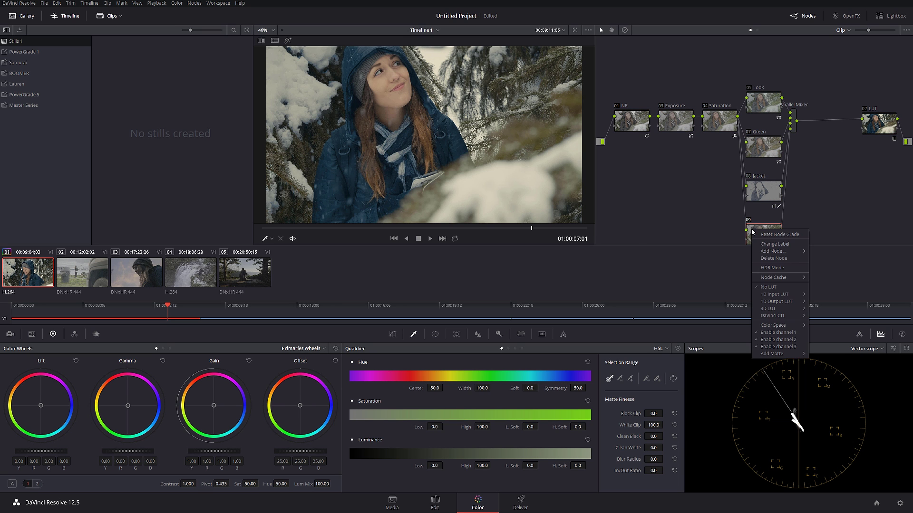
pyautogui.click(770, 243)
pyautogui.write('Pop')
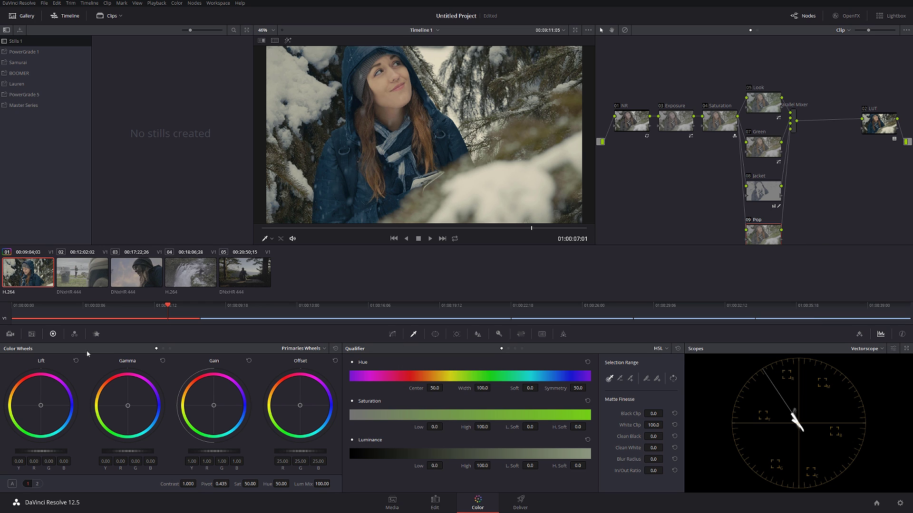
# Shape Pop's custom curve with all channels linked, anchoring a point in the shadows and raising one in the upper midtones
pyautogui.click(392, 335)
pyautogui.click(651, 349)
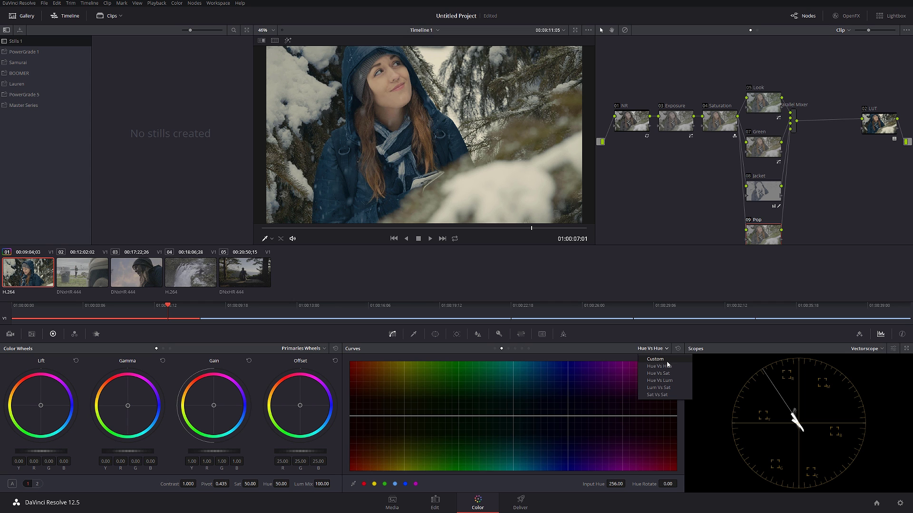
pyautogui.click(651, 361)
pyautogui.scroll(-2, 417, 137)
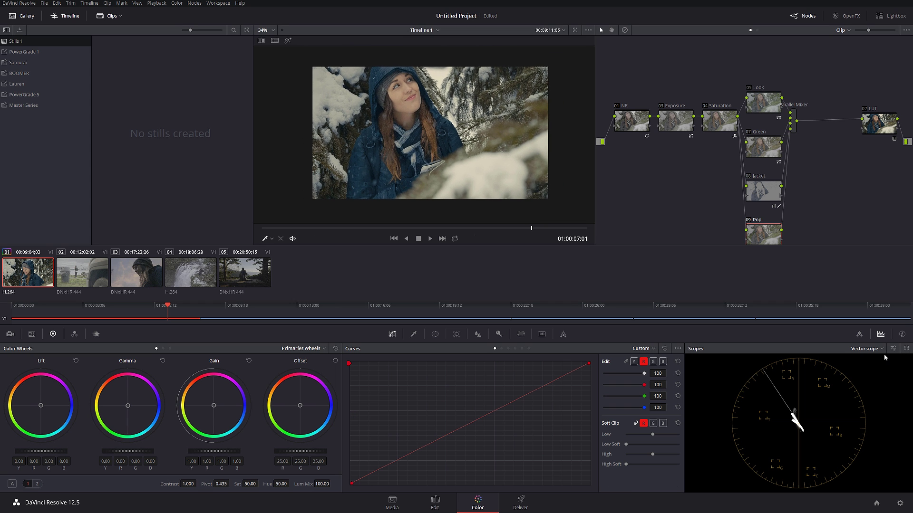
pyautogui.click(625, 361)
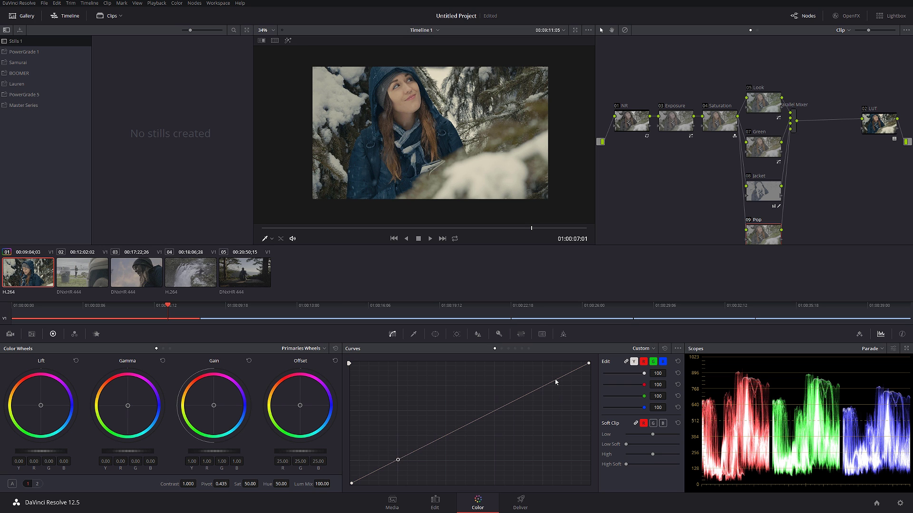
pyautogui.moveTo(503, 407); pyautogui.dragTo(495, 402)
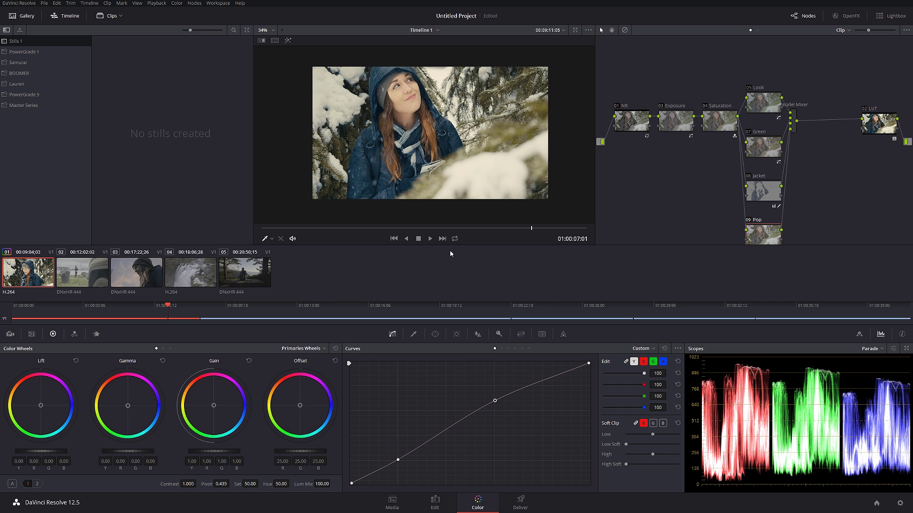
# Compare the full grade with the ungraded image at 01:00:04:04, disabling and re-enabling all nodes
pyautogui.moveTo(462, 232); pyautogui.dragTo(422, 233)
pyautogui.scroll(1, 460, 153)
pyautogui.scroll(1, 460, 152)
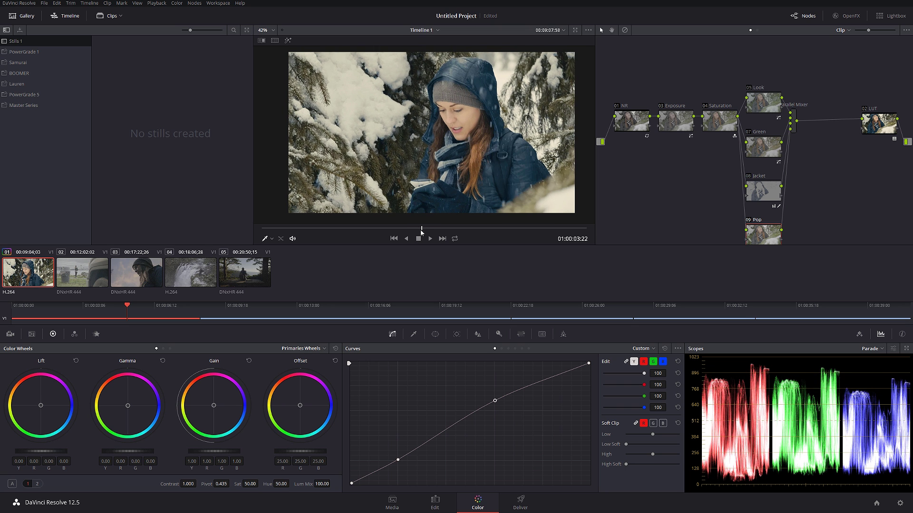
pyautogui.hotkey('shift', 'd')
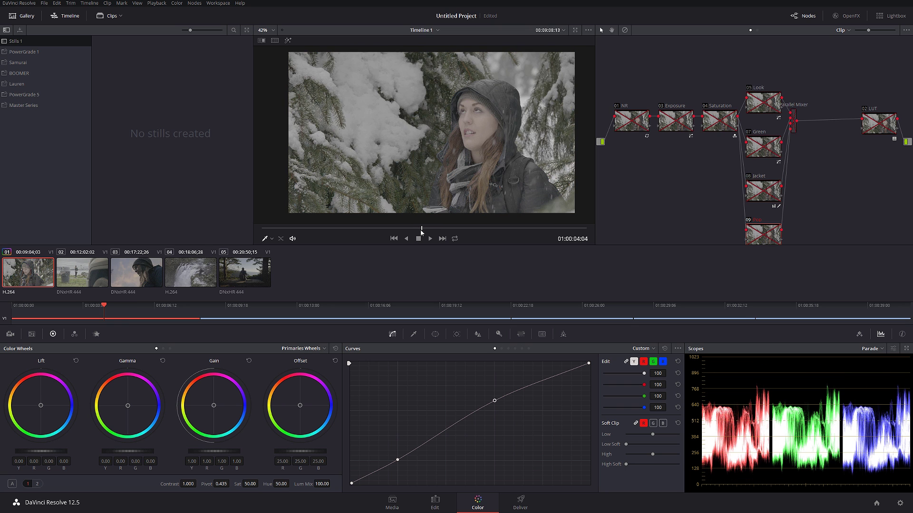
pyautogui.hotkey('shift', 'd')
pyautogui.hotkey('alt', 'd')
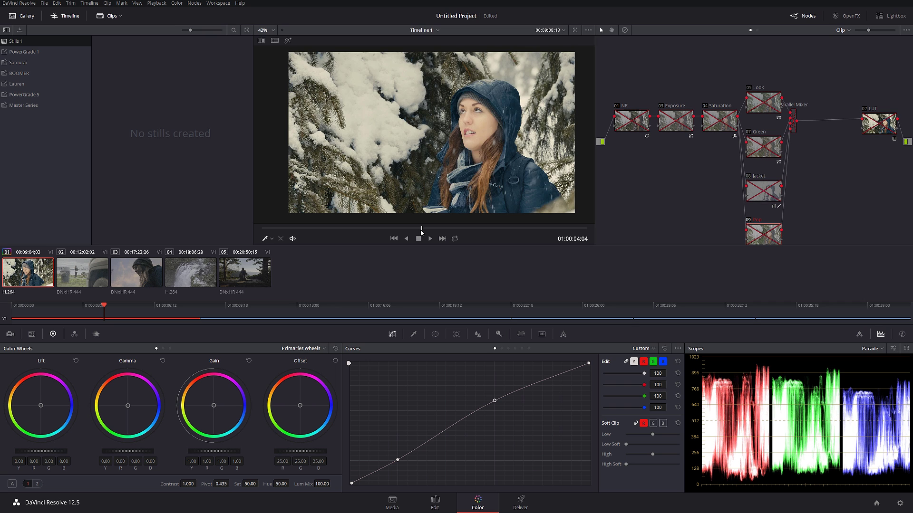
pyautogui.hotkey('alt', 'd')
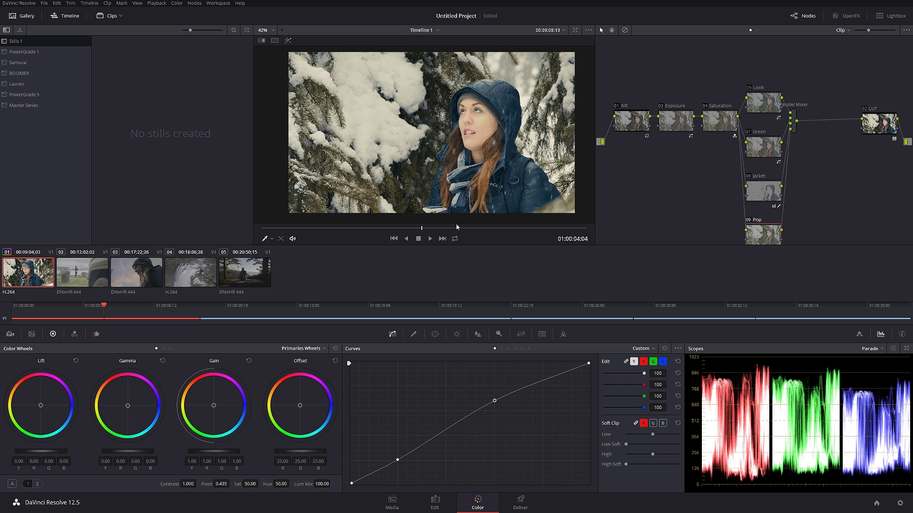
# Compare the image with and without the Pop node's contrast curve, leaving the node enabled
pyautogui.click(749, 221)
pyautogui.hotkey('shift', 'd')
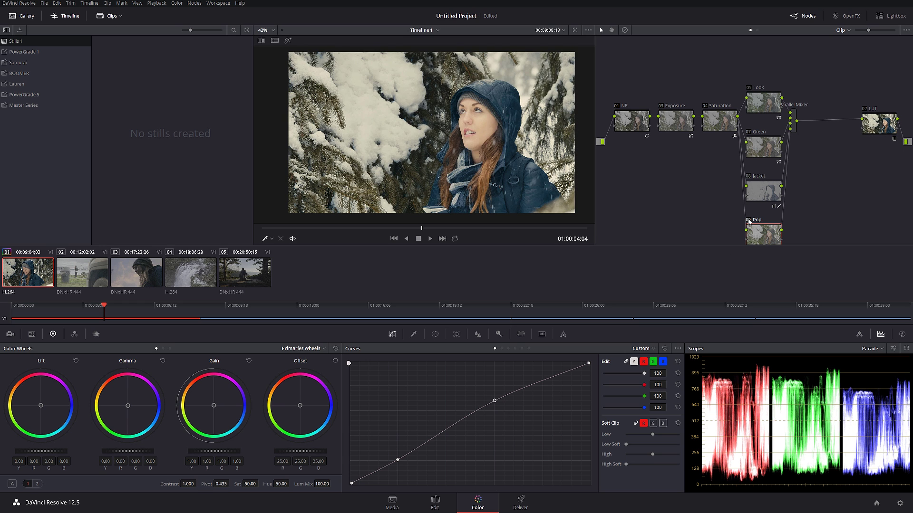
pyautogui.hotkey('shift', 'd')
pyautogui.click(748, 221)
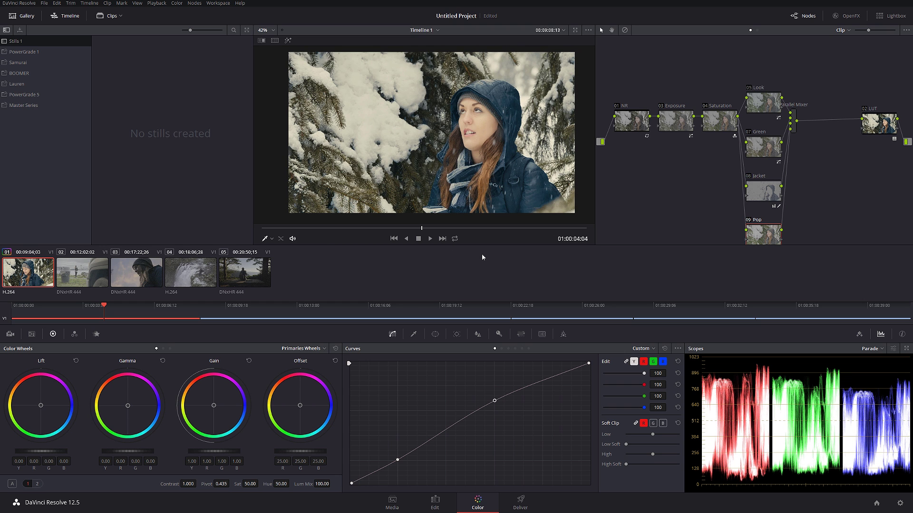
# Add a serial node after the Parallel Mixer and label it sharpen
pyautogui.click(794, 125)
pyautogui.hotkey('alt', 's')
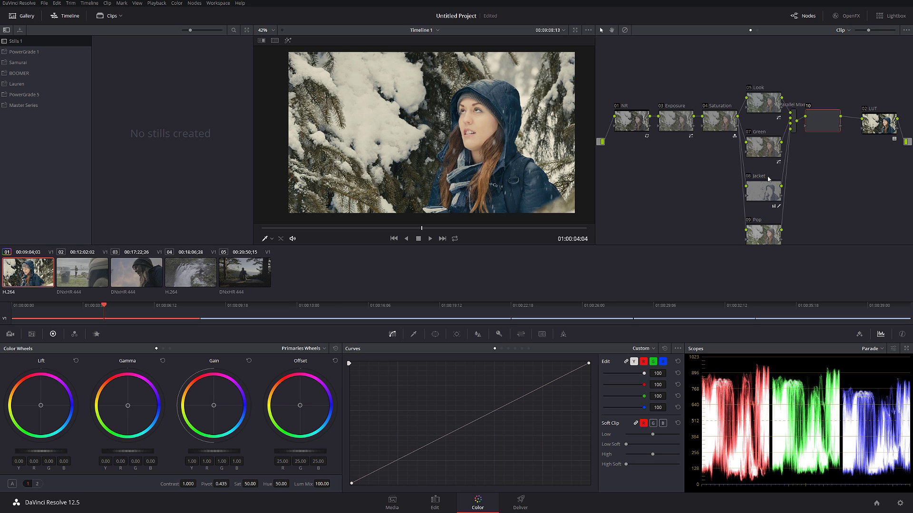
pyautogui.rightClick(818, 124)
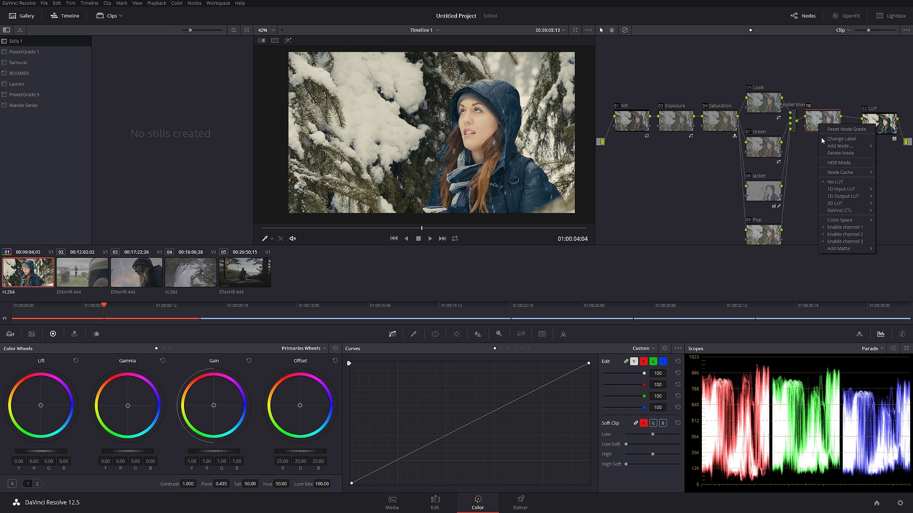
pyautogui.click(838, 139)
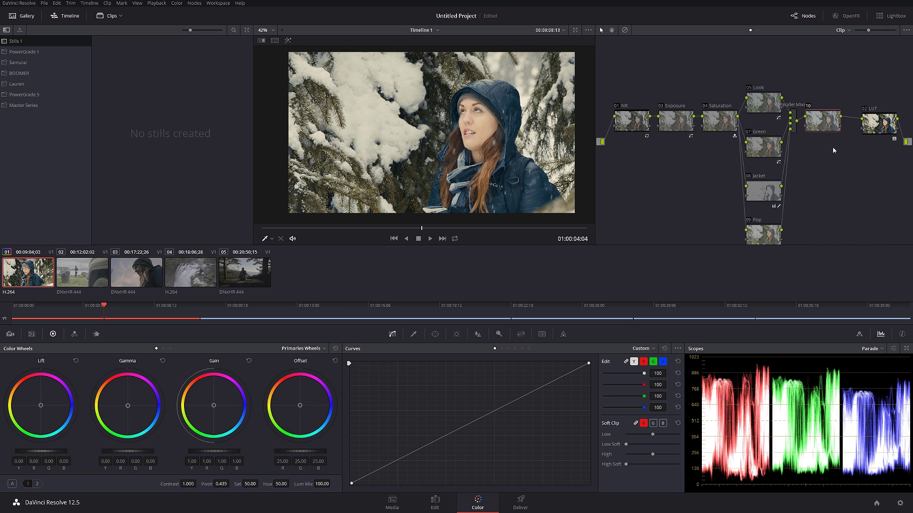
pyautogui.write('sharpen')
# Sharpen the image by lowering the linked Blur Radius to 0.46, judging it on the magnified pine branches
pyautogui.click(478, 334)
pyautogui.scroll(10, 399, 142)
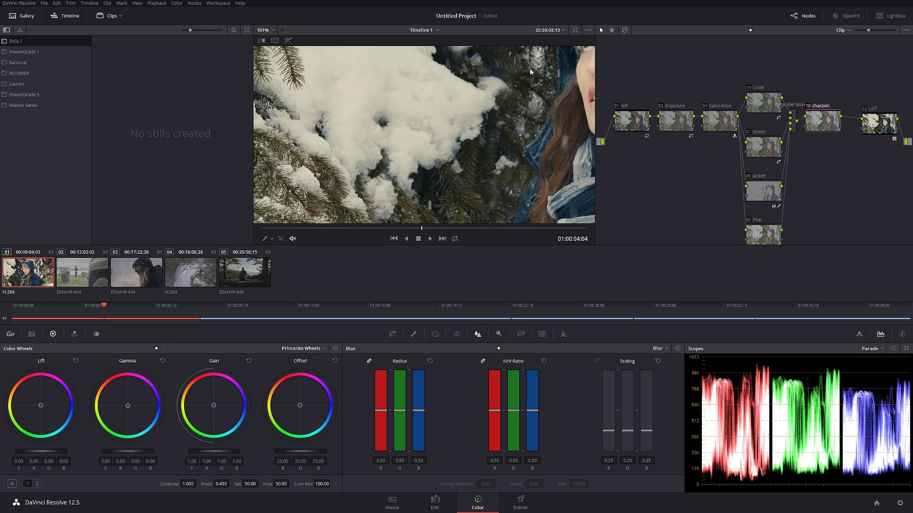
pyautogui.scroll(2, 399, 142)
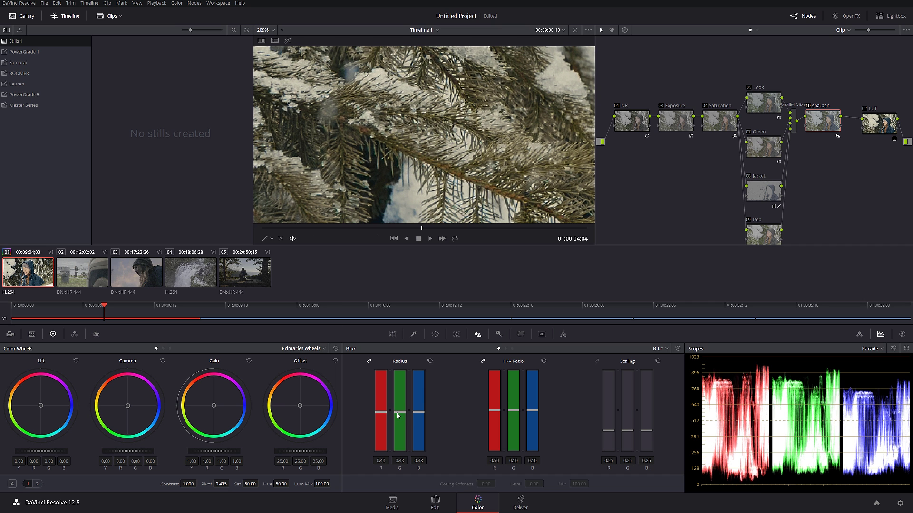
pyautogui.moveTo(397, 413); pyautogui.dragTo(397, 417)
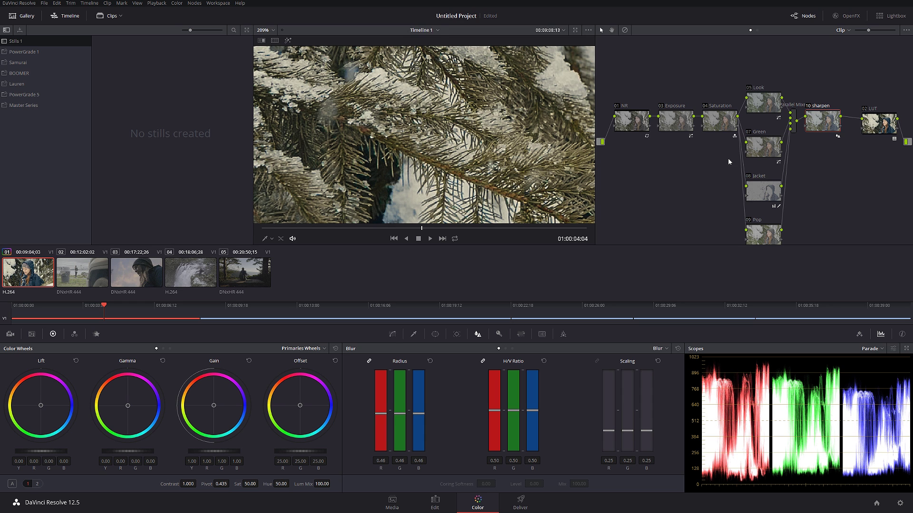
# Reset the viewer to show the whole frame and halve the sharpen node's strength by setting its Key Output Gain to 0.5
pyautogui.hotkey('shift', 'z')
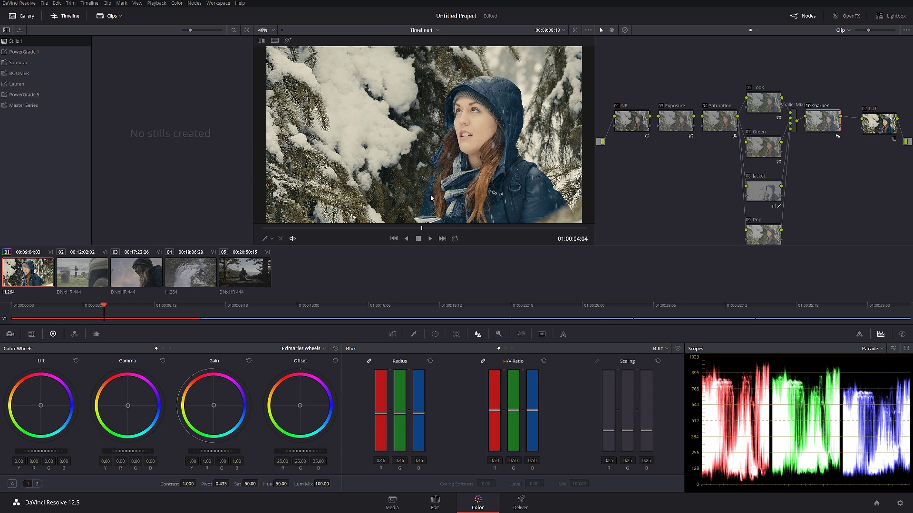
pyautogui.click(498, 334)
pyautogui.click(604, 421)
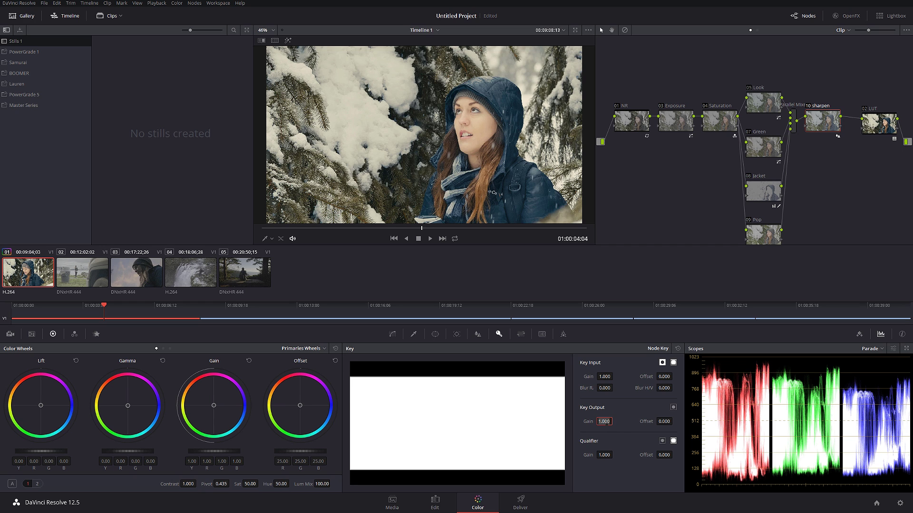
pyautogui.write('0.5')
pyautogui.press('Return')
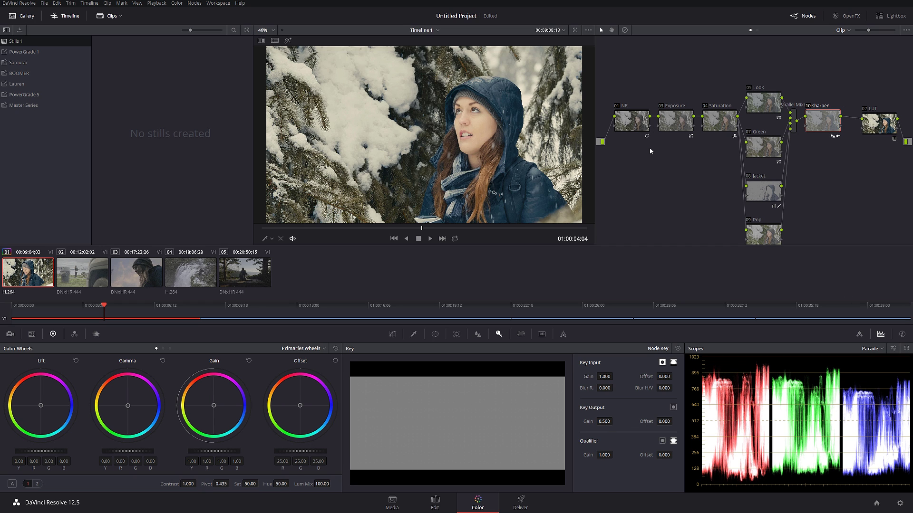
# Compare the finished grade, including the softened sharpening, with the ungraded image by bypassing all nodes twice, leaving them enabled
pyautogui.hotkey('shift', 'd')
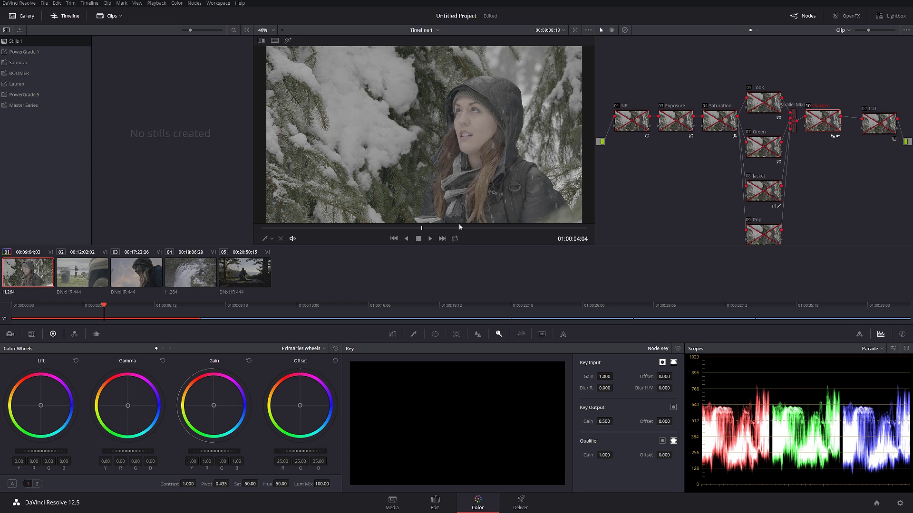
pyautogui.hotkey('shift', 'd')
pyautogui.hotkey('shift', 'd')
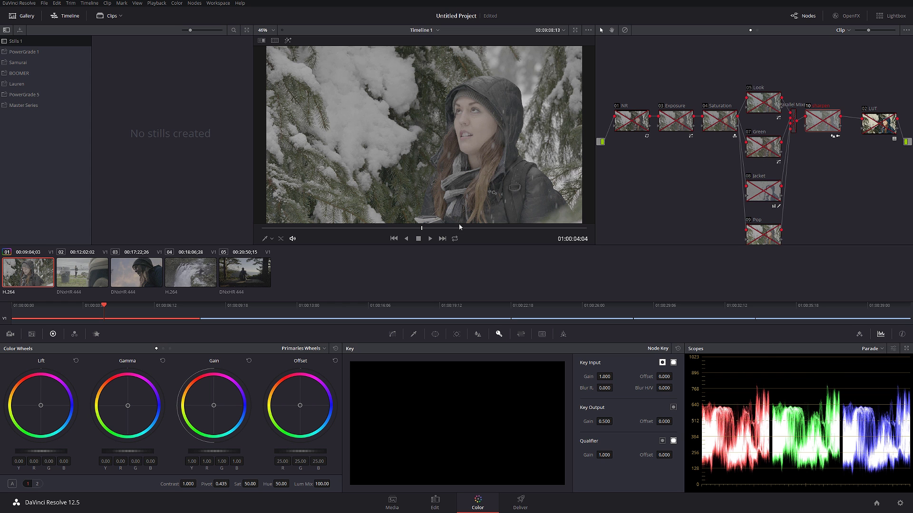
pyautogui.hotkey('shift', 'd')
# Enlarge the viewer and play the graded clip from 01:00:00:05 with looping enabled
pyautogui.moveTo(434, 229)
pyautogui.mouseDown()
pyautogui.moveTo(461, 230)
pyautogui.moveTo(426, 232)
pyautogui.mouseUp()
pyautogui.hotkey('alt', 'f')
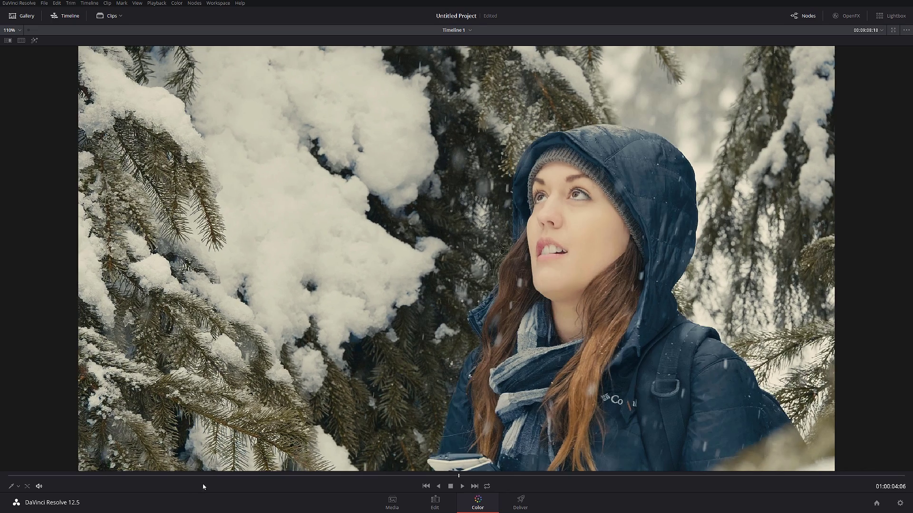
pyautogui.click(31, 476)
pyautogui.click(488, 487)
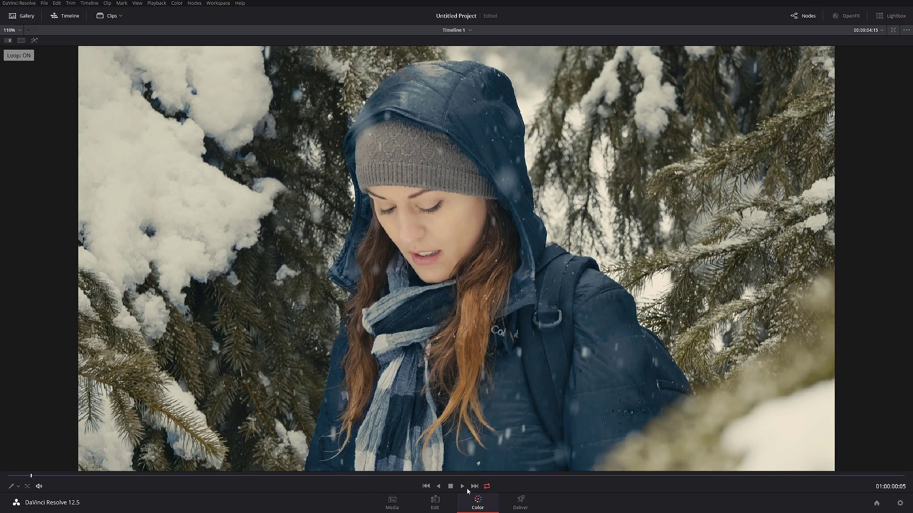
pyautogui.click(463, 486)
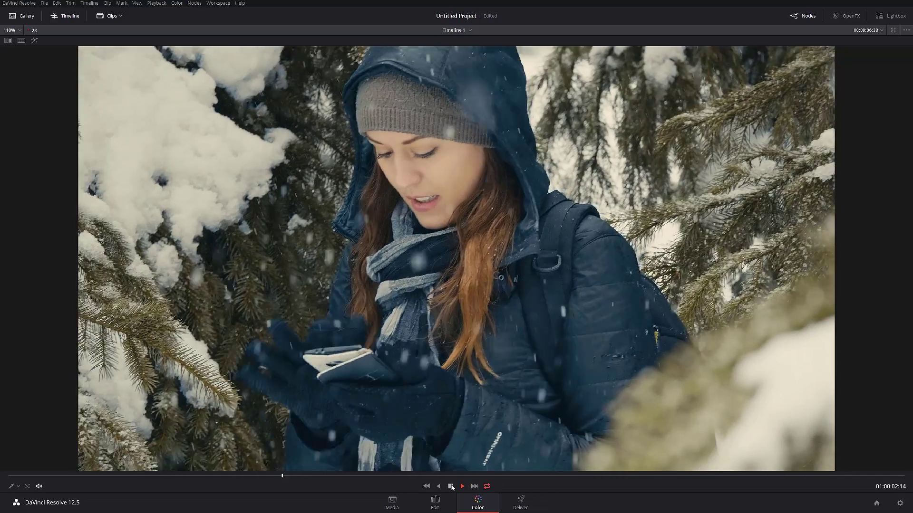
# Stop playback at 01:00:02:23 and compare the graded and ungraded image in the enlarged viewer, leaving all nodes enabled
pyautogui.click(451, 486)
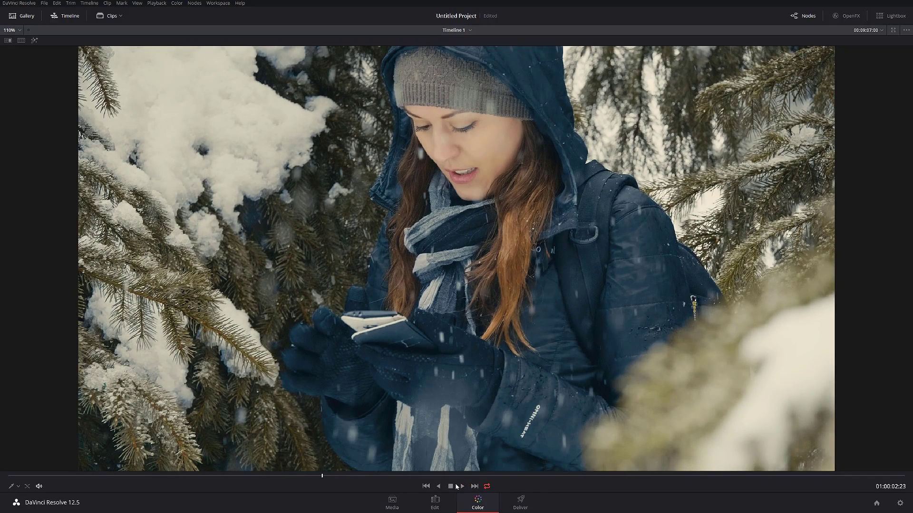
pyautogui.hotkey('shift', 'd')
pyautogui.hotkey('shift', 'd')
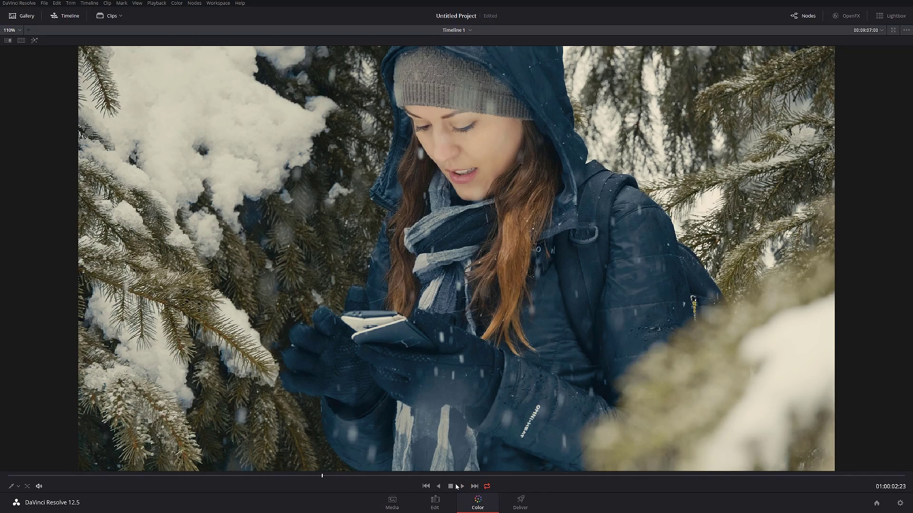